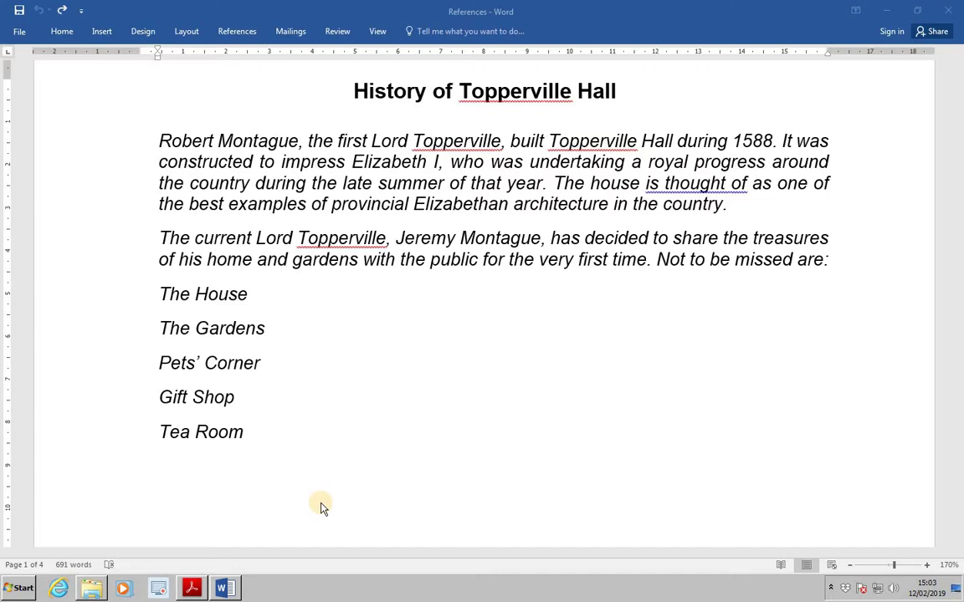
Step: Look through the whole document, from the Topperville Hall introduction to the Opening Times table, and return to the beginning
{"action": "left_click", "coordinate": [324, 507]}
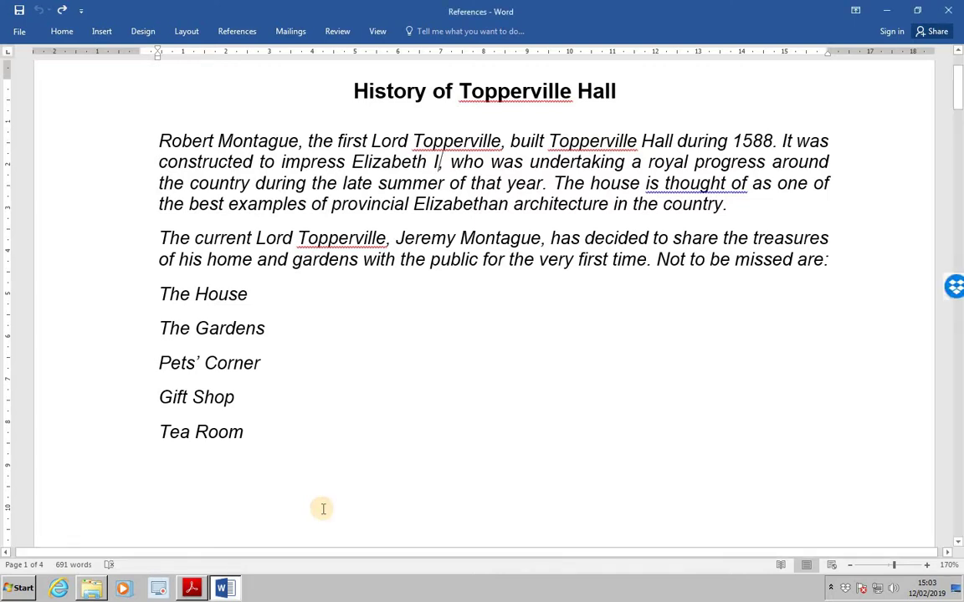
{"action": "scroll", "coordinate": [324, 508], "scroll_direction": "down", "scroll_amount": 4}
{"action": "scroll", "coordinate": [324, 508], "scroll_direction": "down", "scroll_amount": 10}
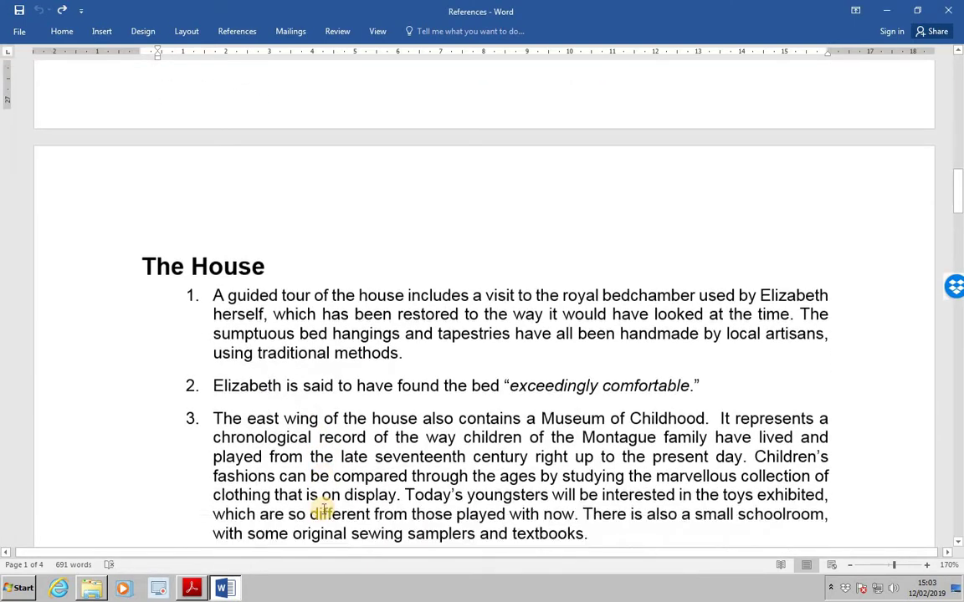
{"action": "scroll", "coordinate": [324, 508], "scroll_direction": "down", "scroll_amount": 7}
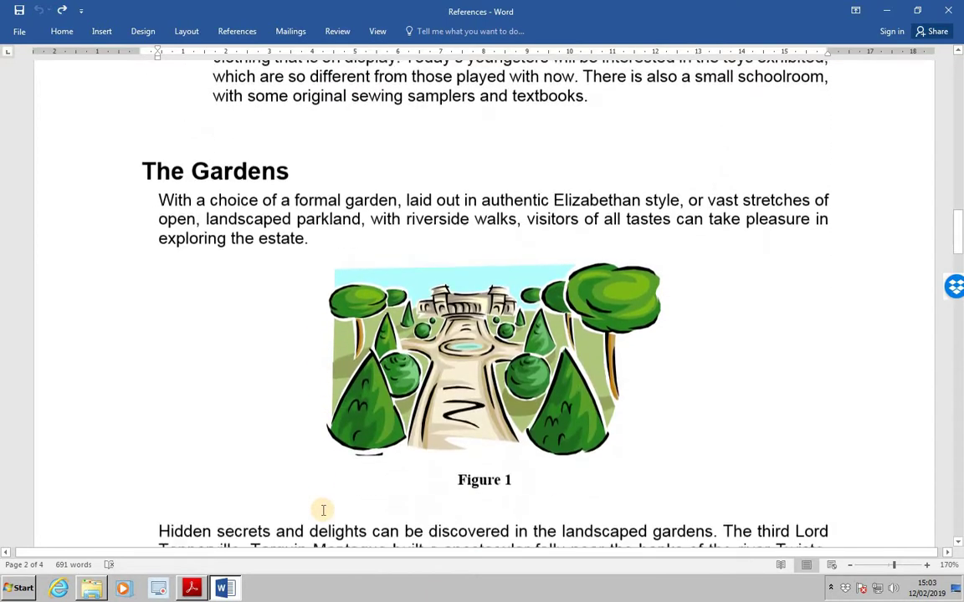
{"action": "scroll", "coordinate": [323, 510], "scroll_direction": "down", "scroll_amount": 10}
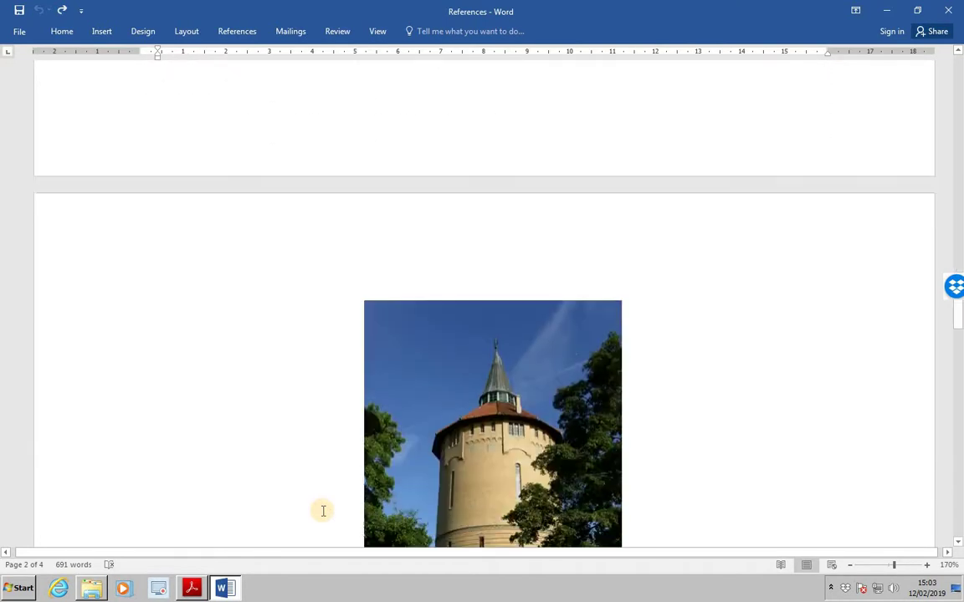
{"action": "scroll", "coordinate": [323, 510], "scroll_direction": "down", "scroll_amount": 9}
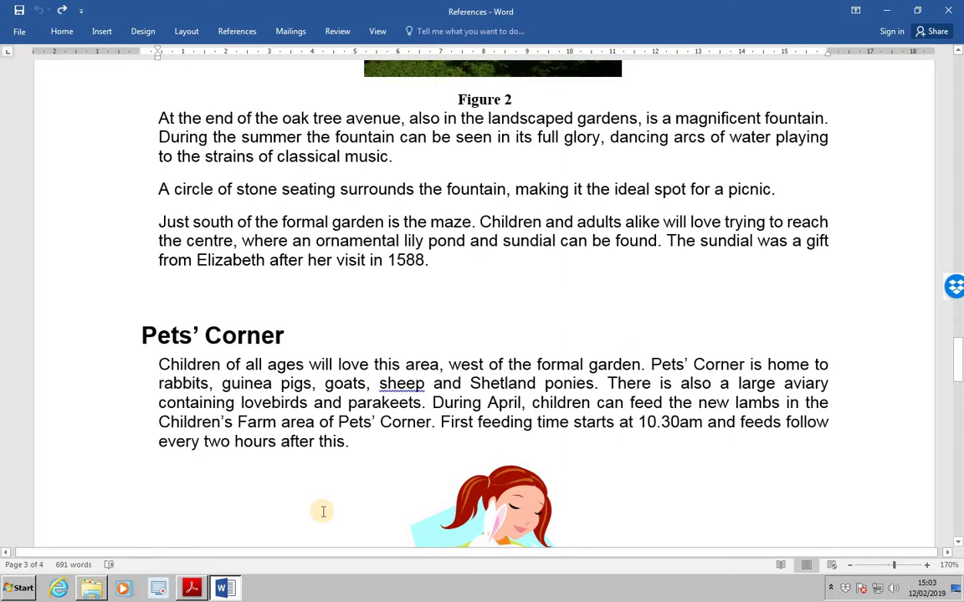
{"action": "scroll", "coordinate": [323, 511], "scroll_direction": "down", "scroll_amount": 10}
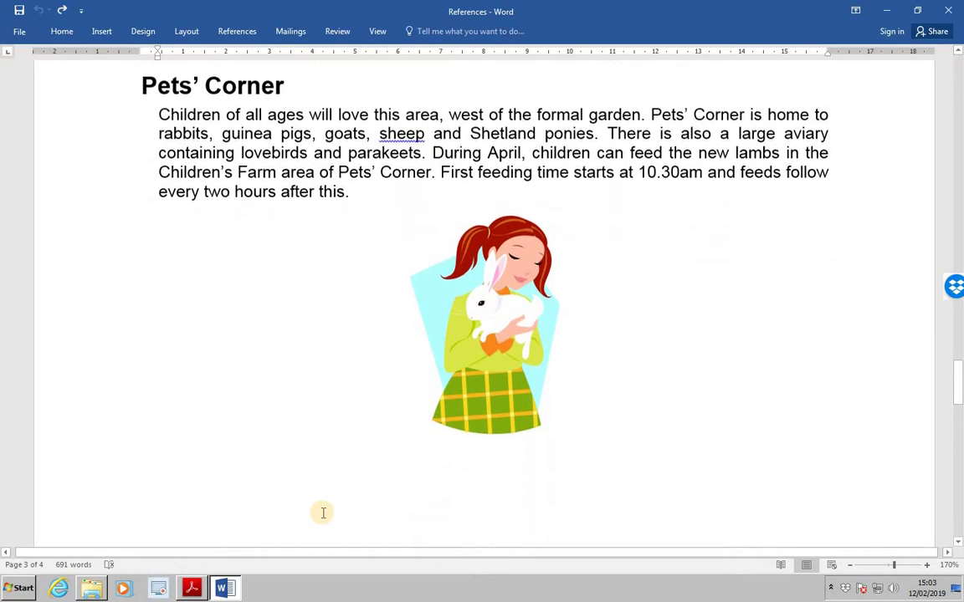
{"action": "scroll", "coordinate": [323, 513], "scroll_direction": "down", "scroll_amount": 10}
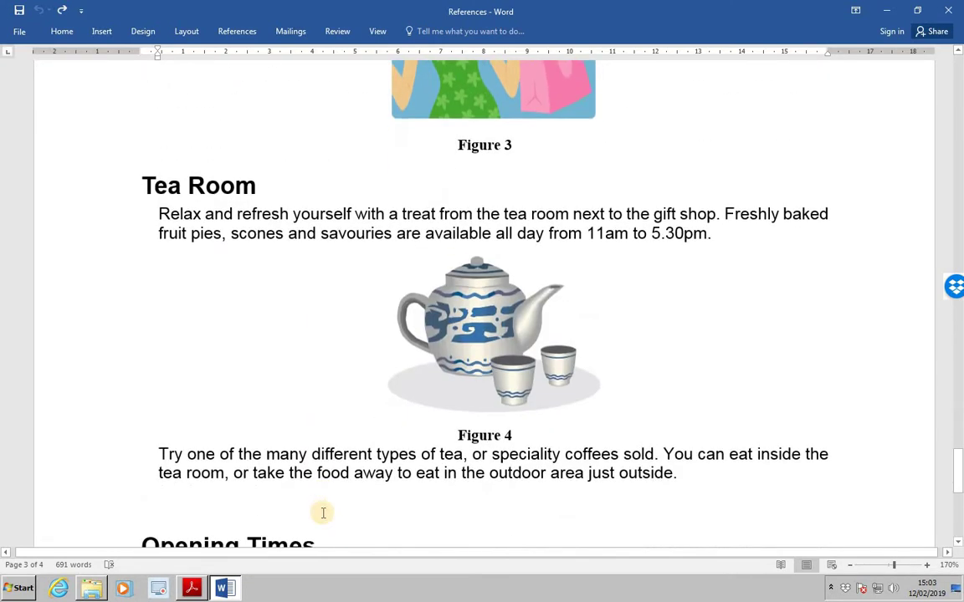
{"action": "scroll", "coordinate": [322, 513], "scroll_direction": "down", "scroll_amount": 4}
{"action": "scroll", "coordinate": [323, 513], "scroll_direction": "up", "scroll_amount": 1}
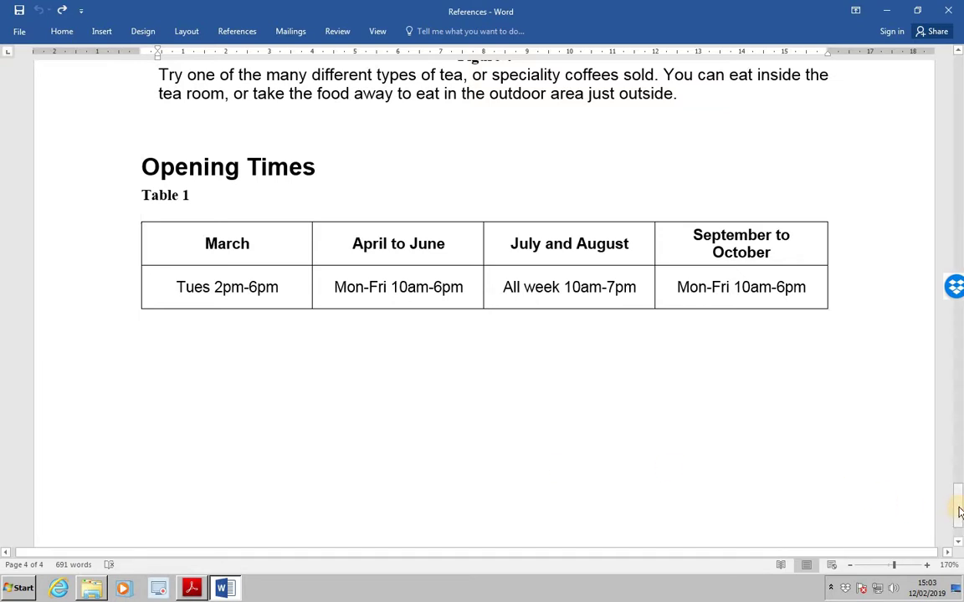
{"action": "left_click_drag", "start_coordinate": [958, 508], "coordinate": [956, 57]}
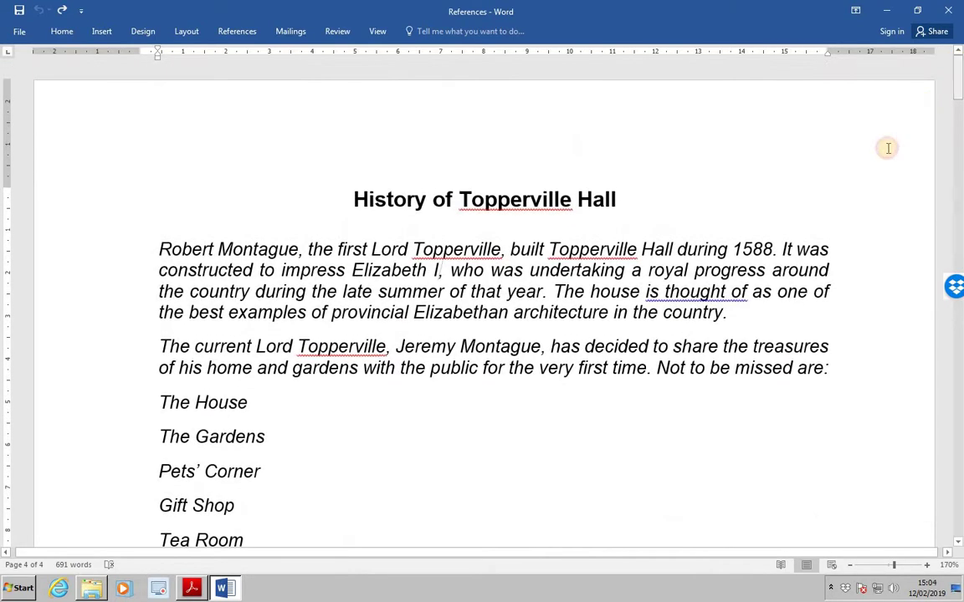
Step: Insert the text "(Page " directly after "Elizabeth I" in the first paragraph, with a space before it and ahead of the comma
{"action": "left_click", "coordinate": [441, 271]}
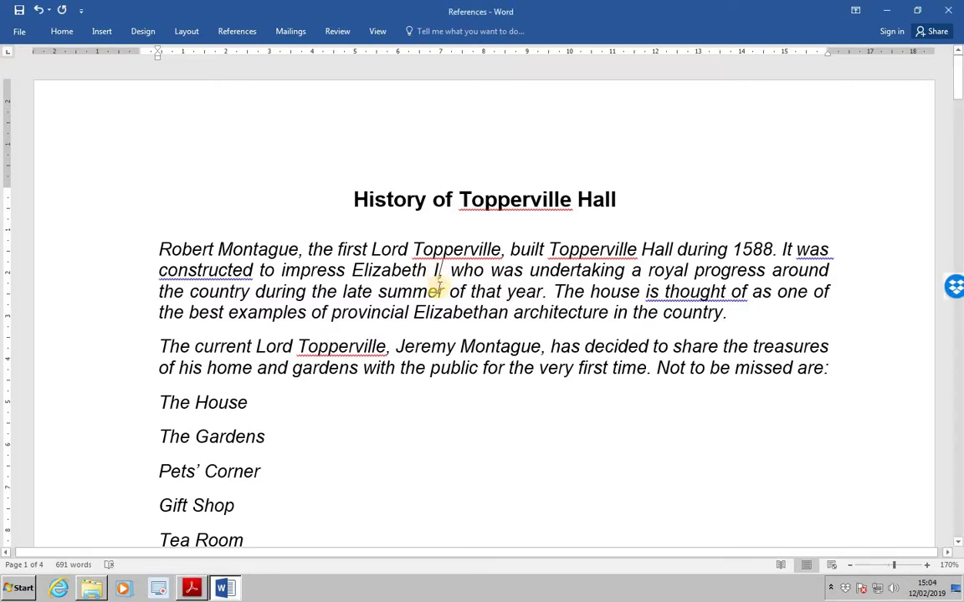
{"action": "key", "text": "BackSpace"}
{"action": "type", "text": ","}
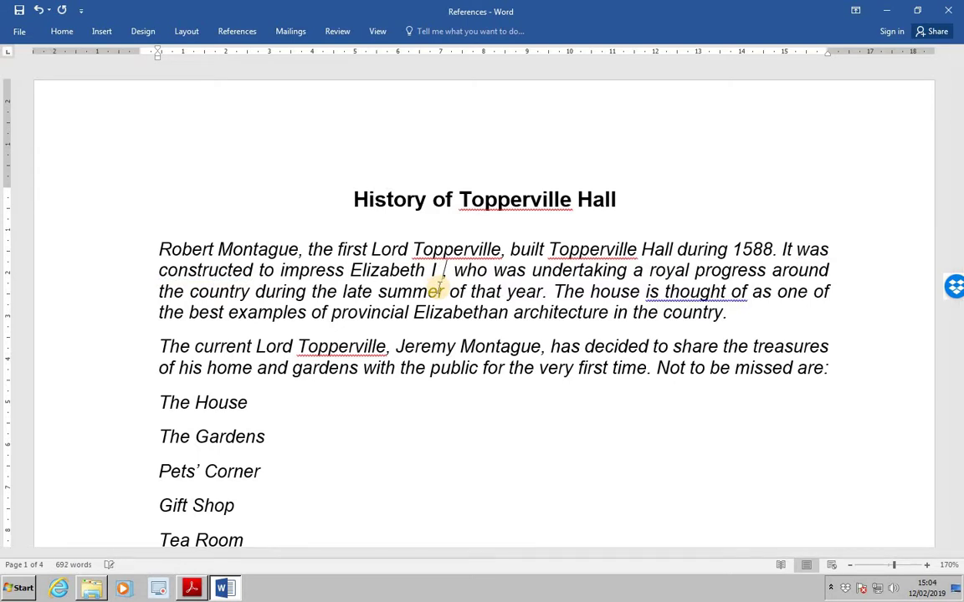
{"action": "type", "text": "(P"}
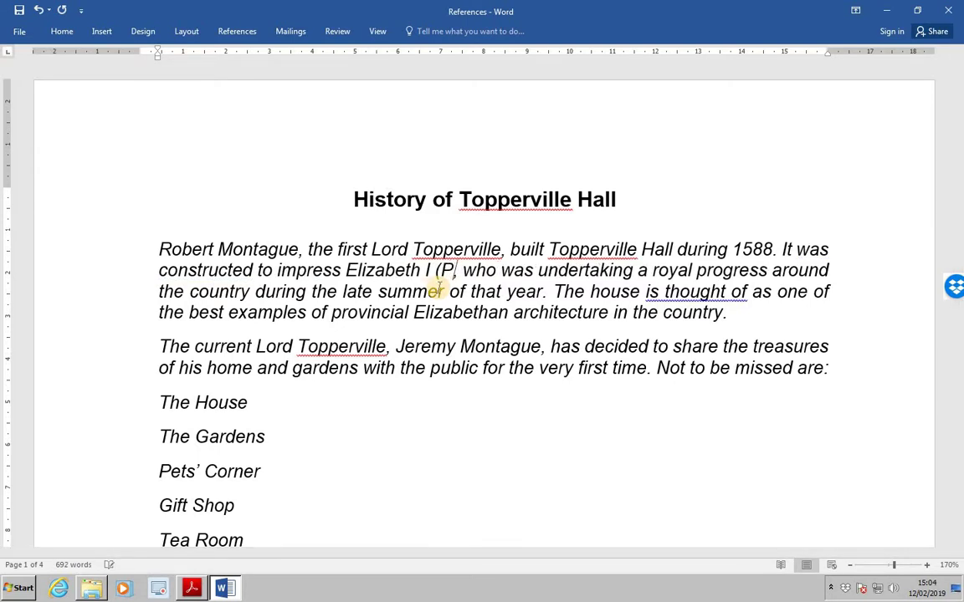
{"action": "type", "text": "age"}
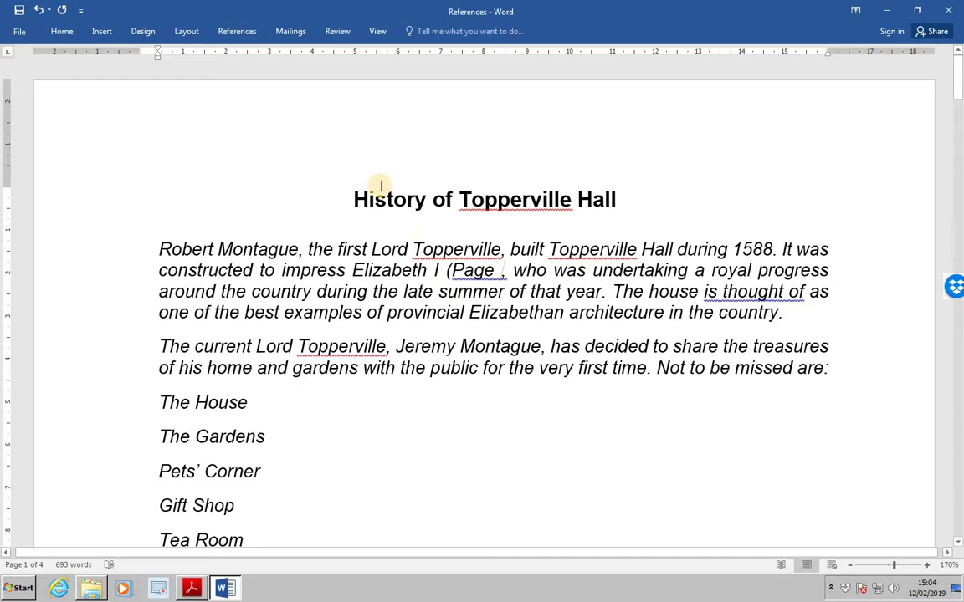
Step: Insert a hyperlinked page number cross-reference to the Elizabeth bookmark after "(Page " in the first paragraph and add the closing bracket
{"action": "left_click", "coordinate": [243, 35]}
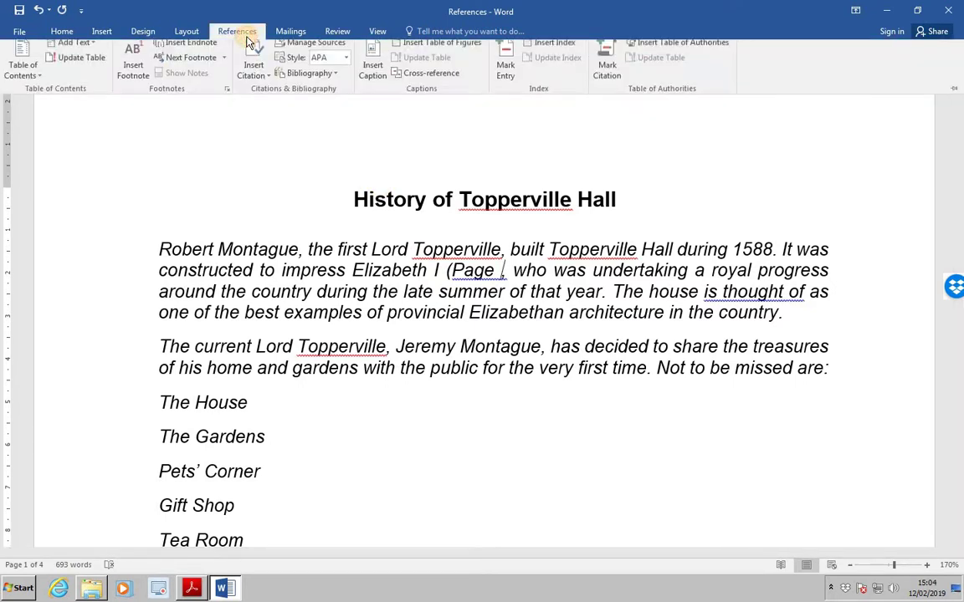
{"action": "left_click", "coordinate": [424, 82]}
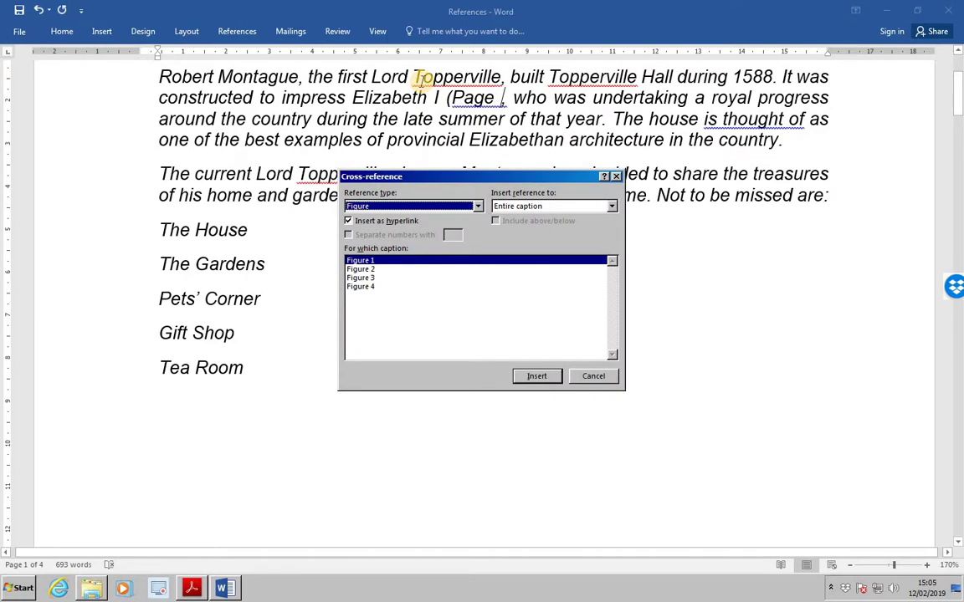
{"action": "left_click", "coordinate": [476, 207]}
{"action": "left_click", "coordinate": [416, 218]}
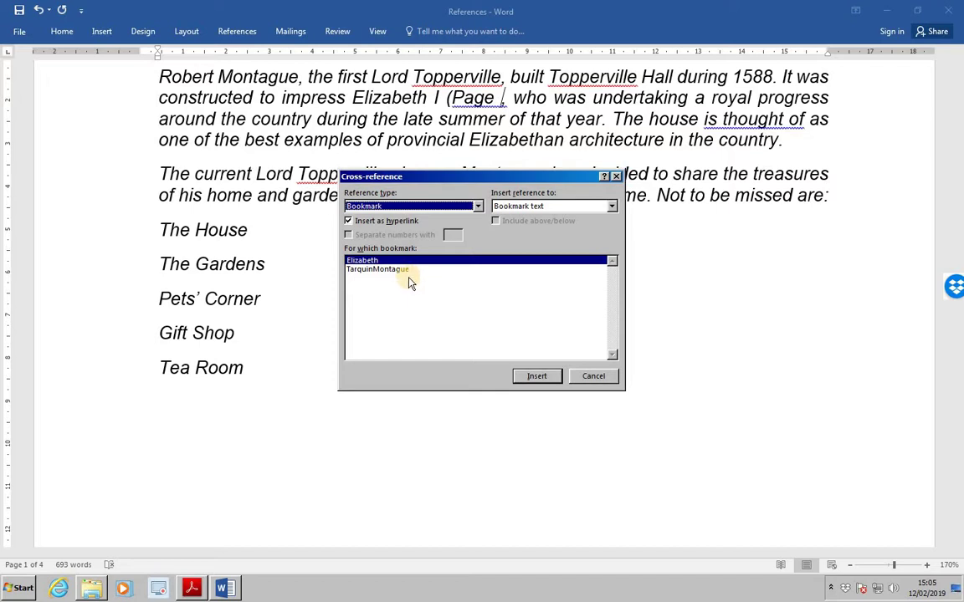
{"action": "left_click", "coordinate": [614, 206]}
{"action": "left_click", "coordinate": [549, 223]}
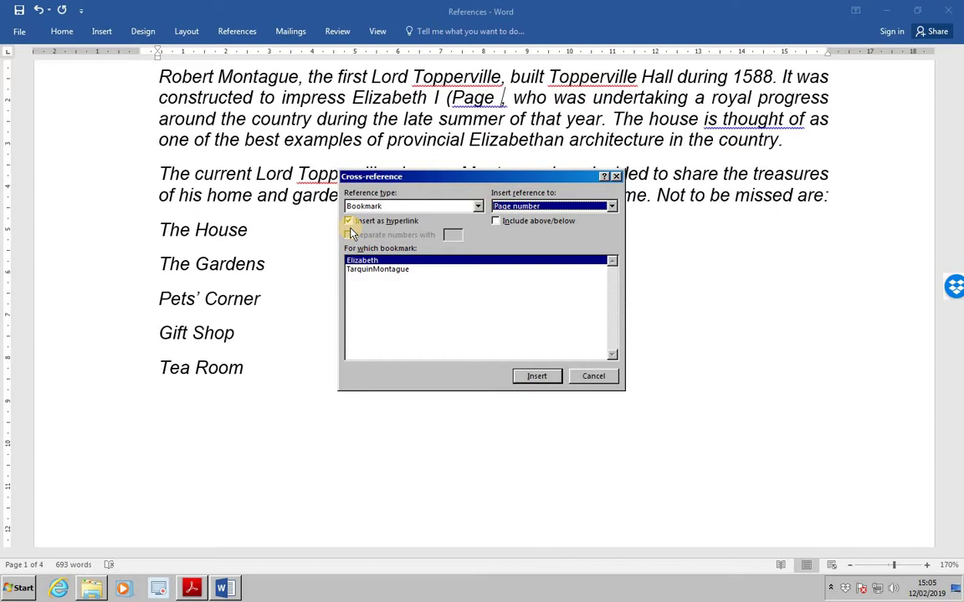
{"action": "left_click", "coordinate": [536, 378]}
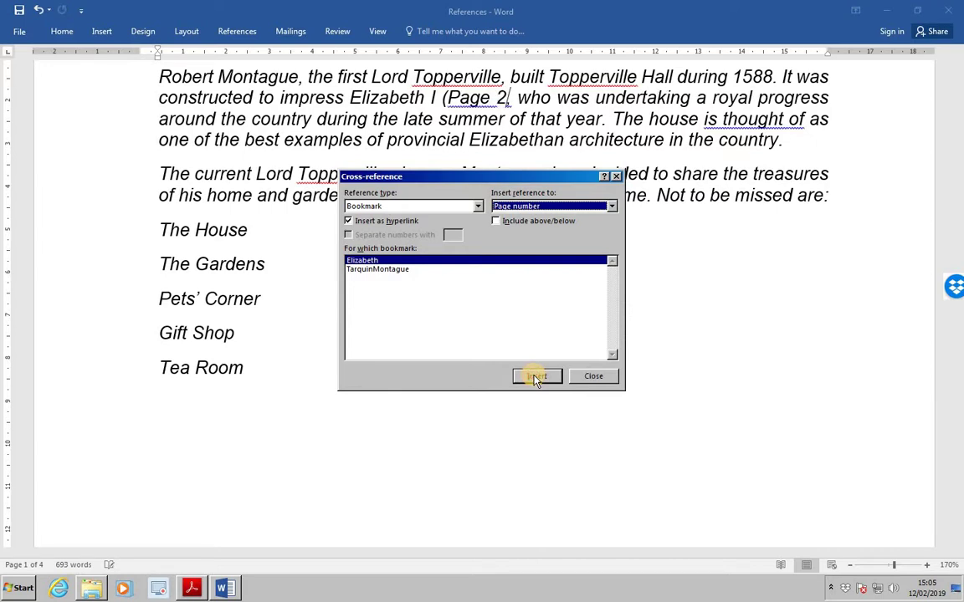
{"action": "left_click", "coordinate": [595, 378]}
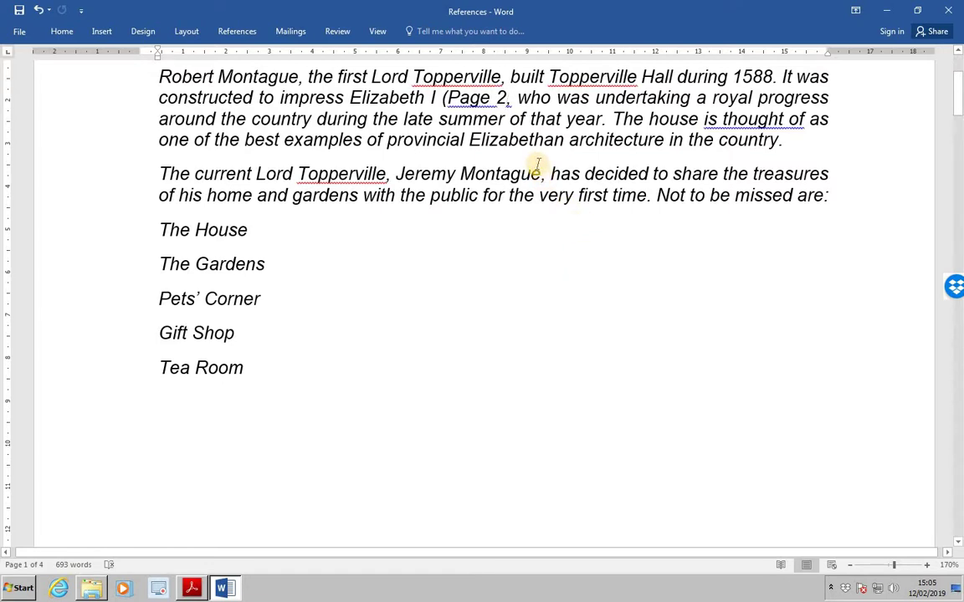
{"action": "type", "text": ")"}
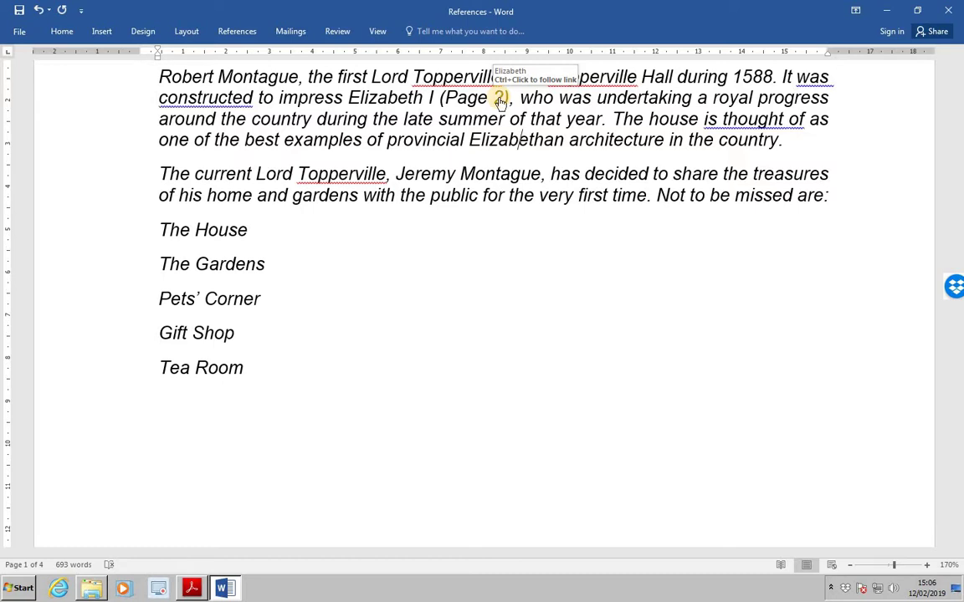
Step: Follow the page number link after "Elizabeth I" to check its destination, and return to the introduction
{"action": "left_click", "coordinate": [499, 100], "text": "ctrl"}
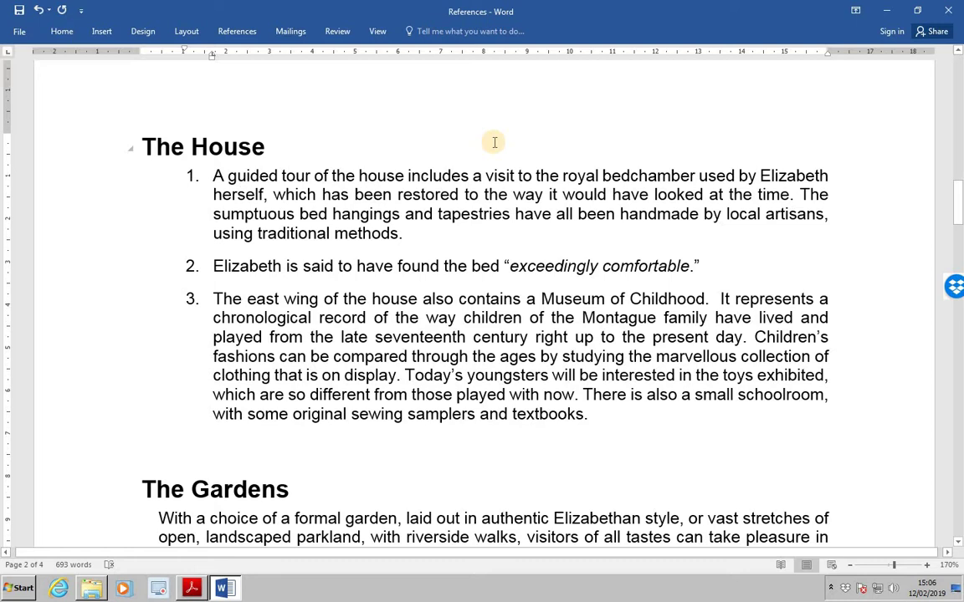
{"action": "key", "text": "Up"}
{"action": "scroll", "coordinate": [493, 144], "scroll_direction": "up", "scroll_amount": 4}
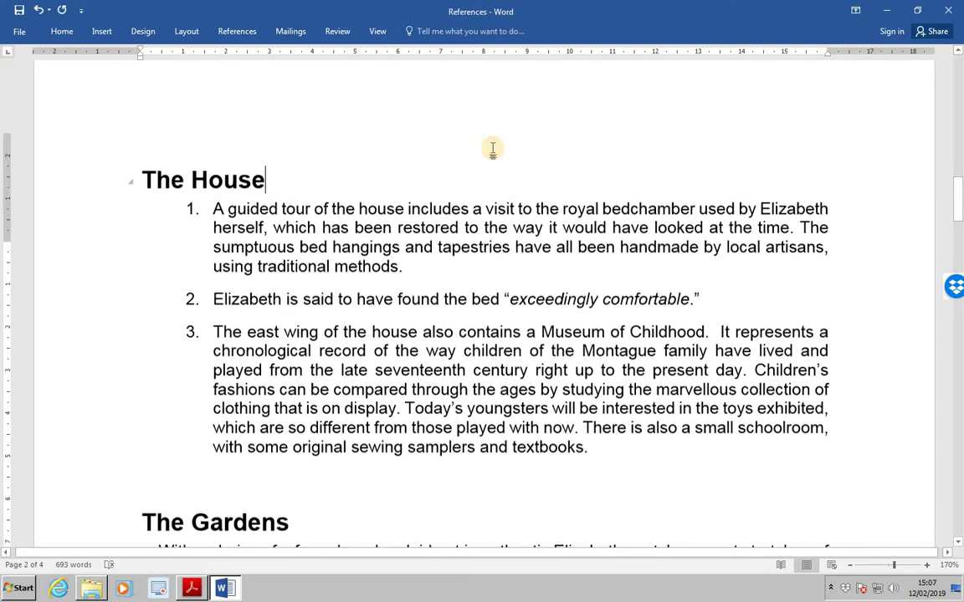
{"action": "scroll", "coordinate": [490, 157], "scroll_direction": "up", "scroll_amount": 5}
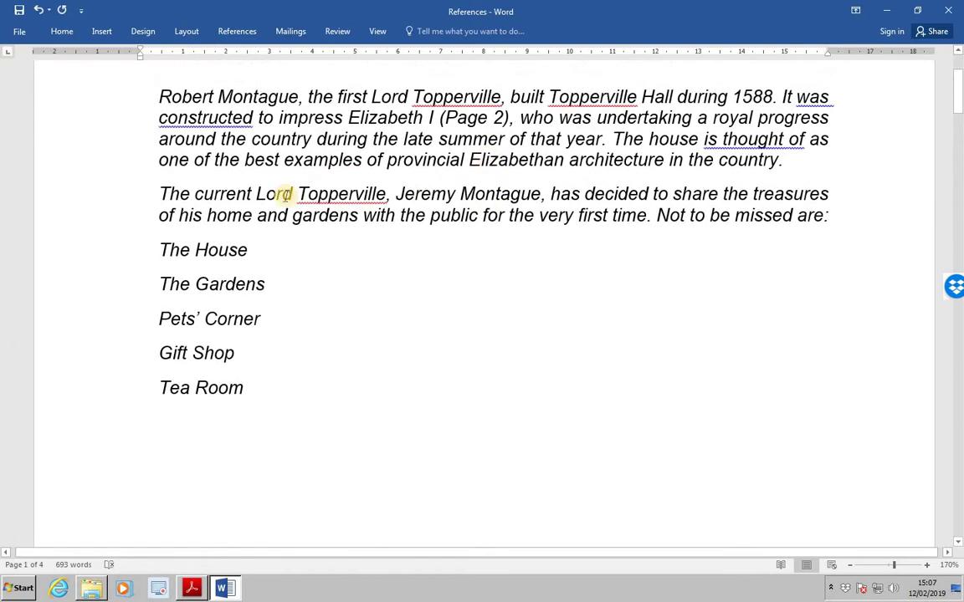
Step: After The House in the attractions list, add "(Page ", a hyperlinked page number cross-reference to the heading The House, and a closing bracket
{"action": "left_click", "coordinate": [250, 253]}
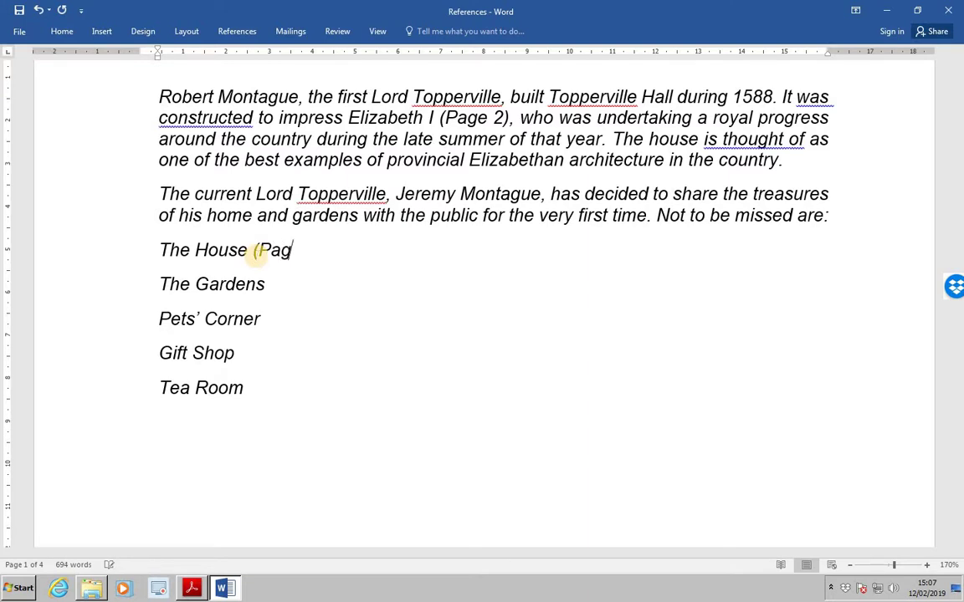
{"action": "type", "text": "e"}
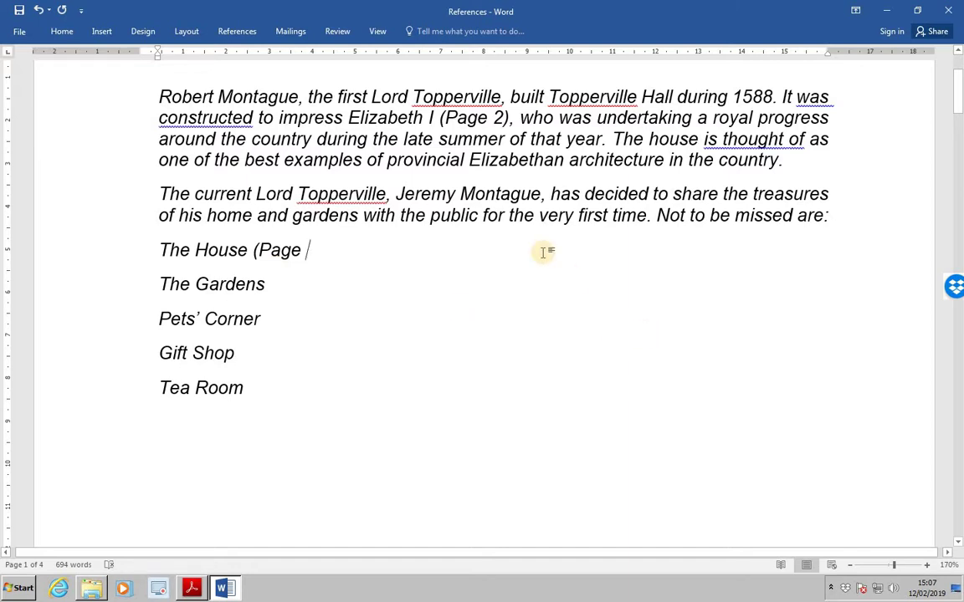
{"action": "left_click", "coordinate": [238, 31]}
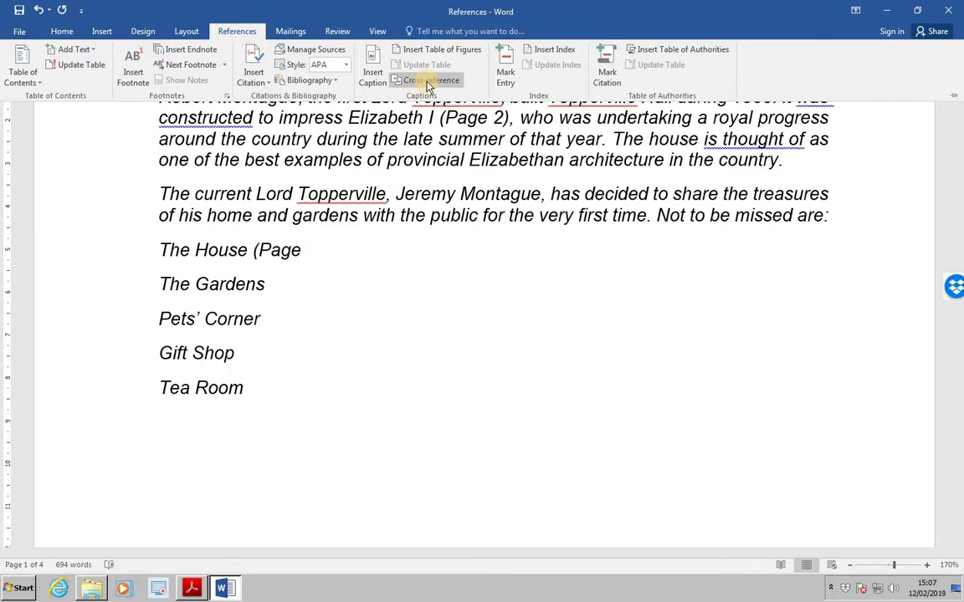
{"action": "left_click", "coordinate": [425, 80]}
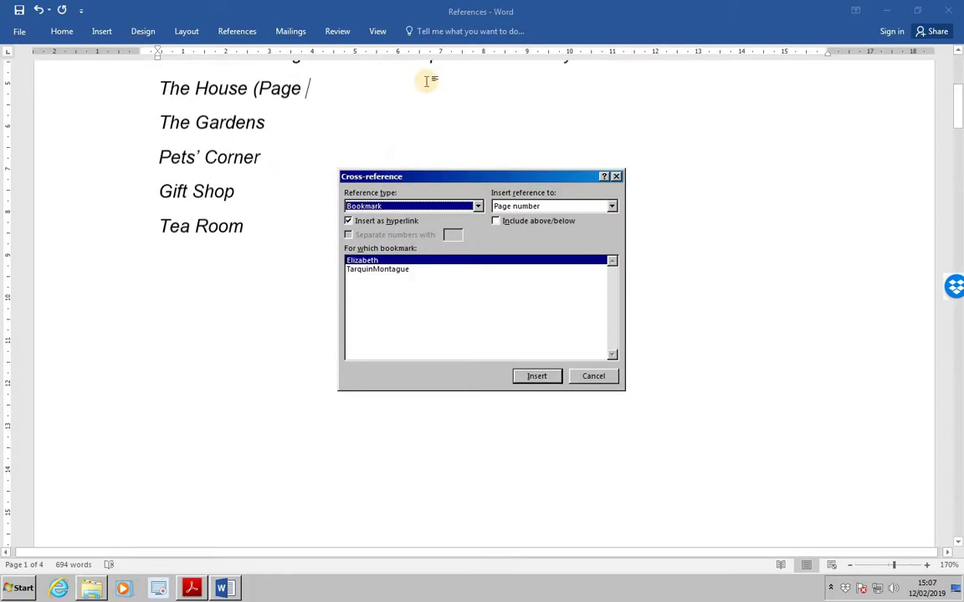
{"action": "left_click", "coordinate": [475, 208]}
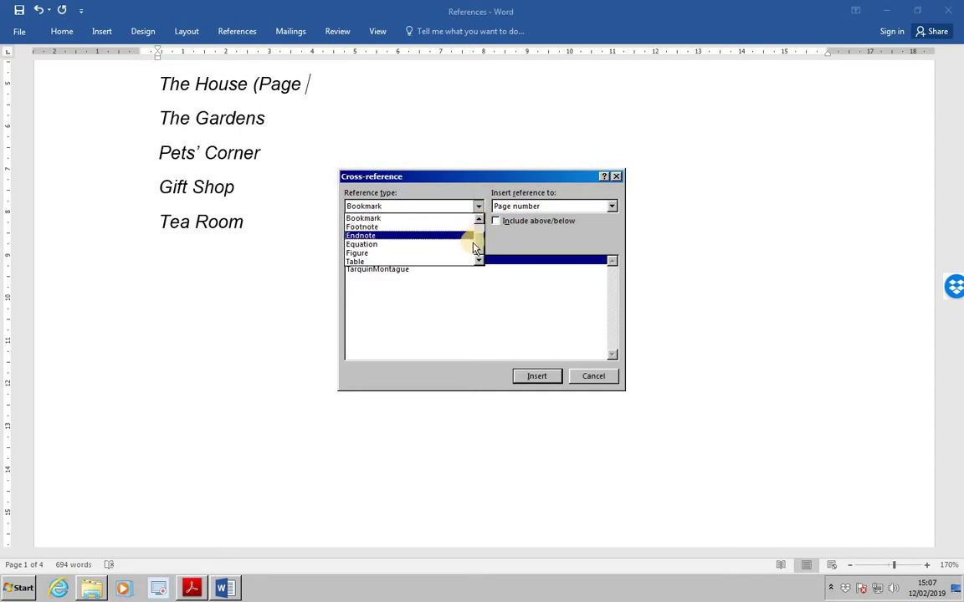
{"action": "scroll", "coordinate": [469, 237], "scroll_direction": "up", "scroll_amount": 2}
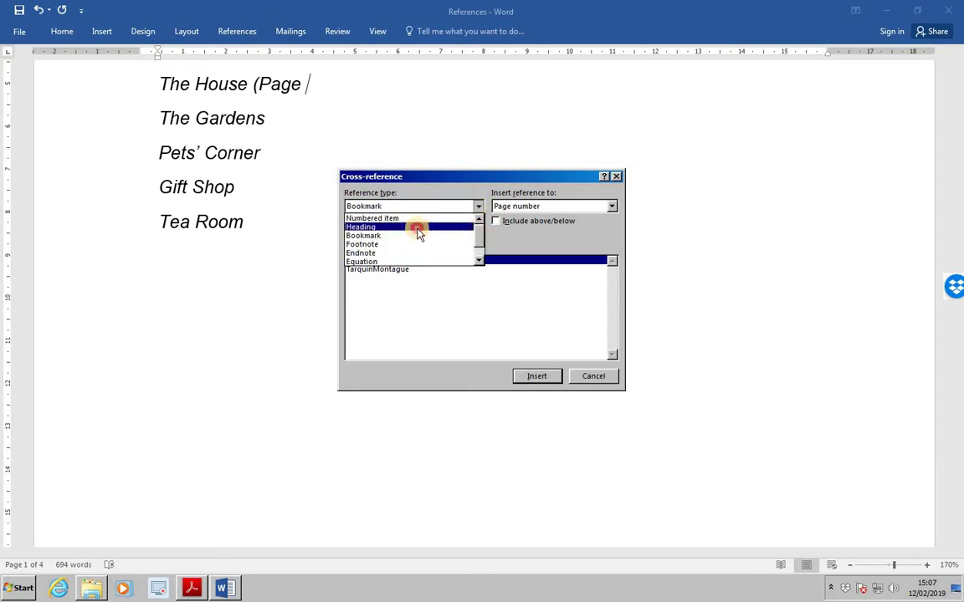
{"action": "left_click", "coordinate": [418, 228]}
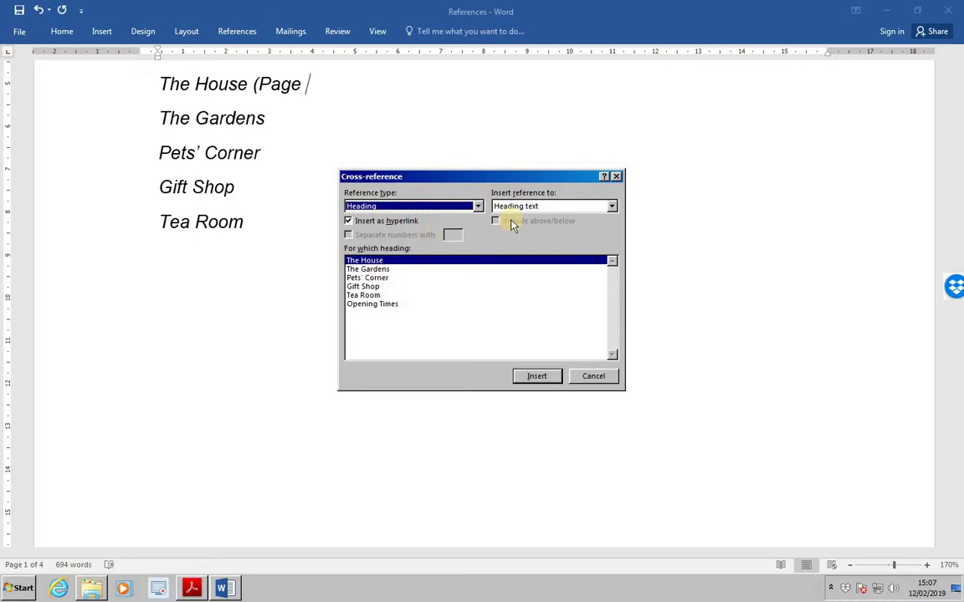
{"action": "left_click", "coordinate": [613, 208]}
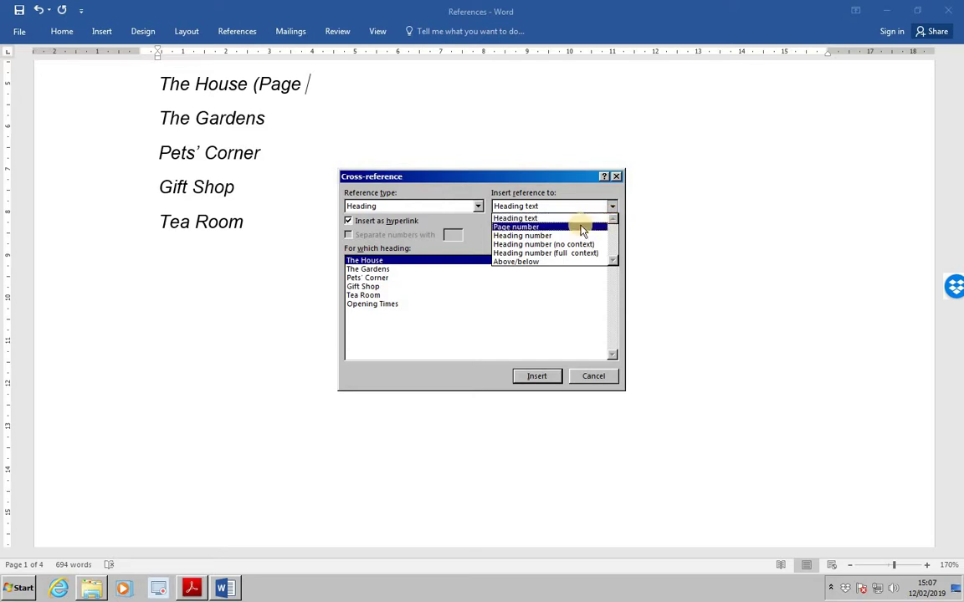
{"action": "left_click", "coordinate": [577, 227]}
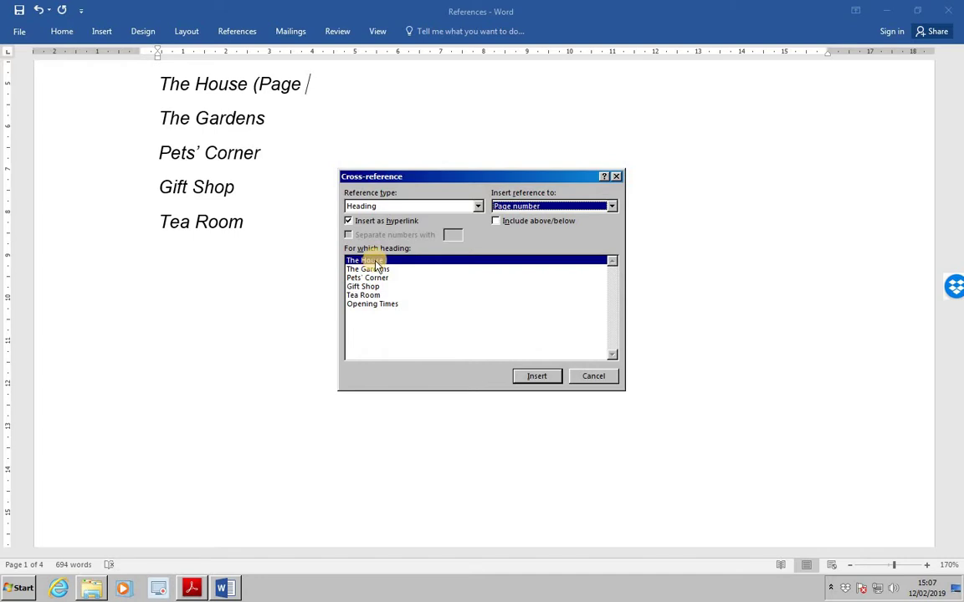
{"action": "left_click", "coordinate": [551, 377]}
{"action": "left_click", "coordinate": [594, 378]}
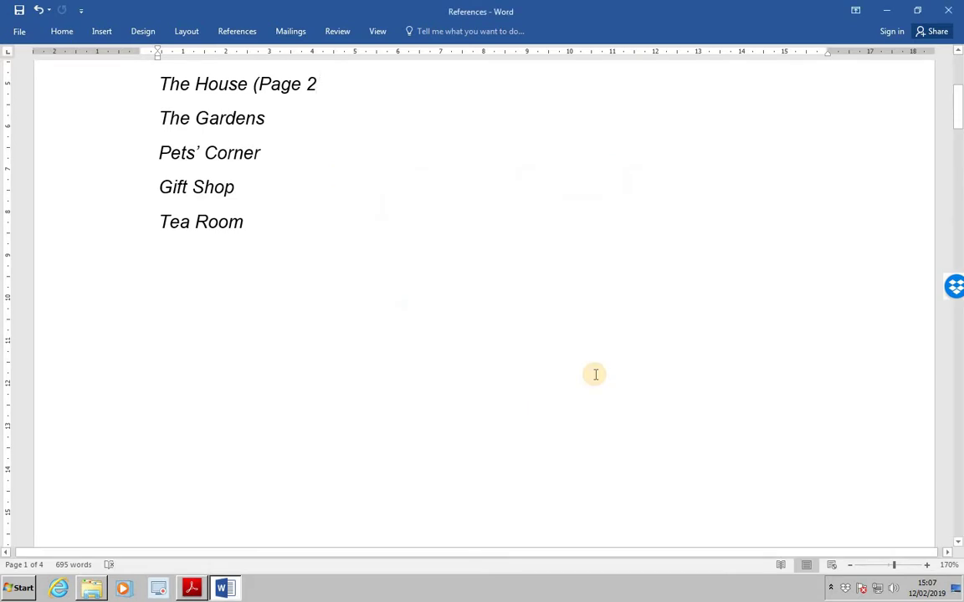
{"action": "type", "text": ")"}
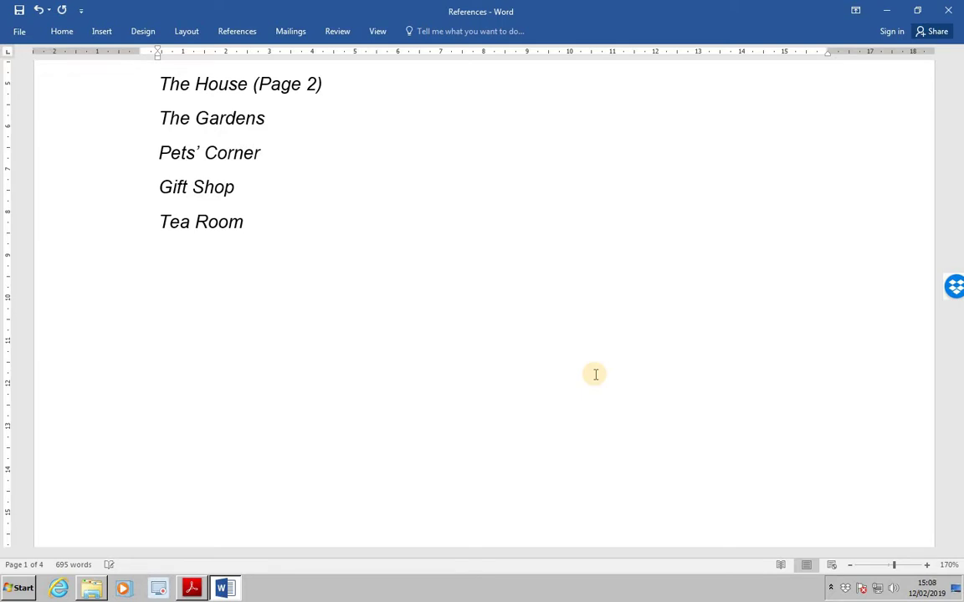
{"action": "scroll", "coordinate": [596, 376], "scroll_direction": "down", "scroll_amount": 15}
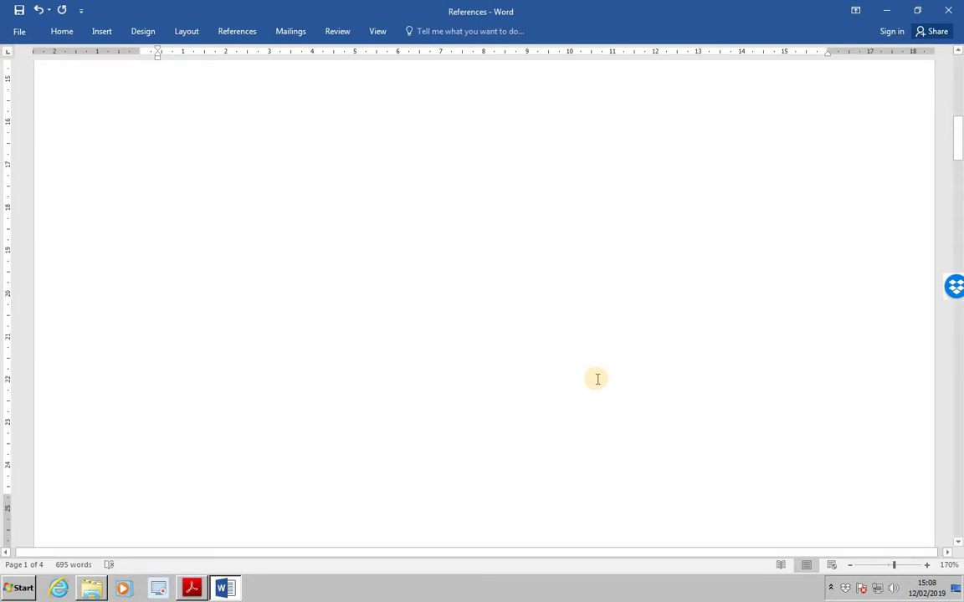
Step: After The Gardens in the attractions list, add "(Page " and a hyperlinked page number cross-reference to the heading The Gardens
{"action": "scroll", "coordinate": [597, 377], "scroll_direction": "down", "scroll_amount": 2}
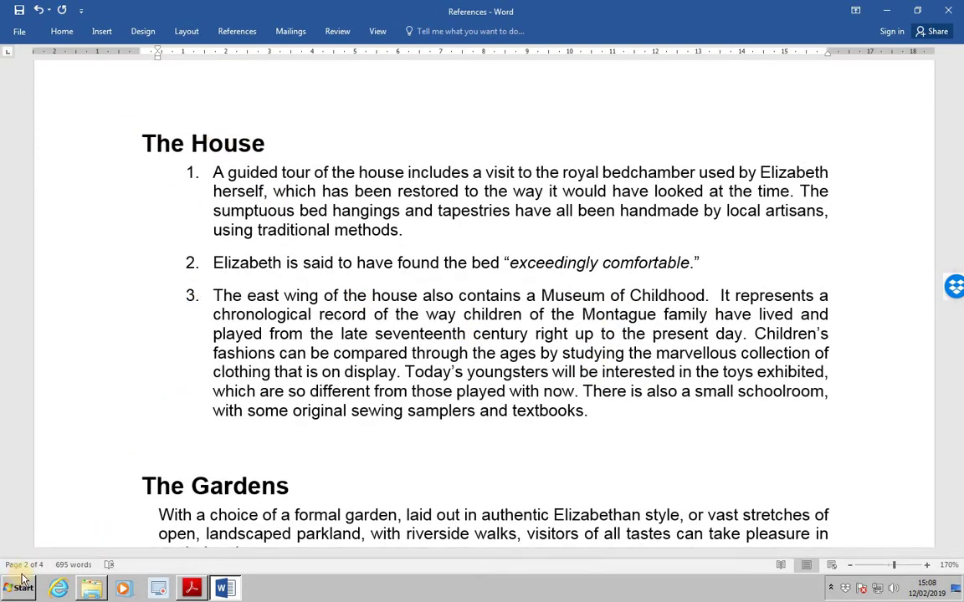
{"action": "scroll", "coordinate": [215, 332], "scroll_direction": "up", "scroll_amount": 12}
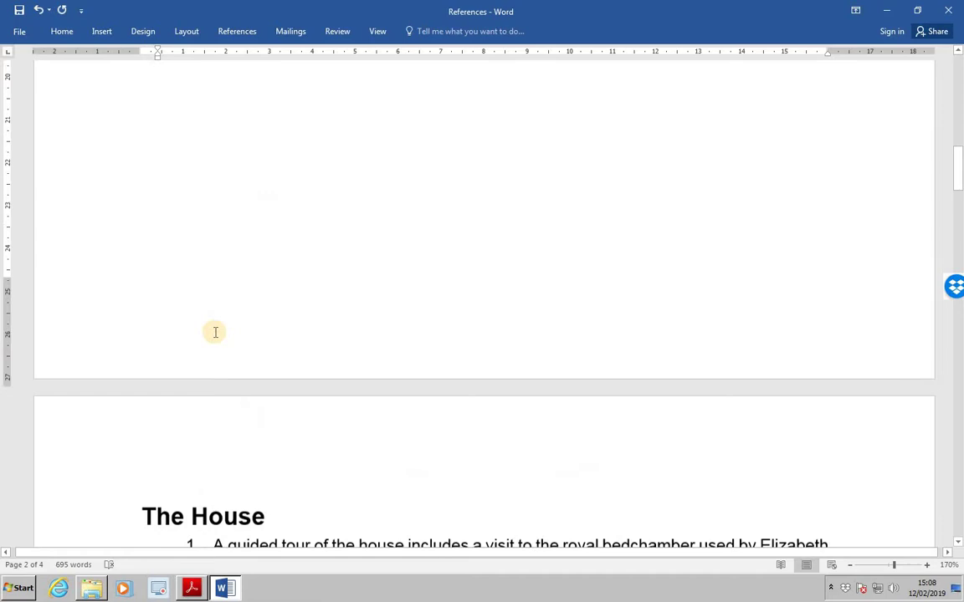
{"action": "scroll", "coordinate": [215, 332], "scroll_direction": "up", "scroll_amount": 6}
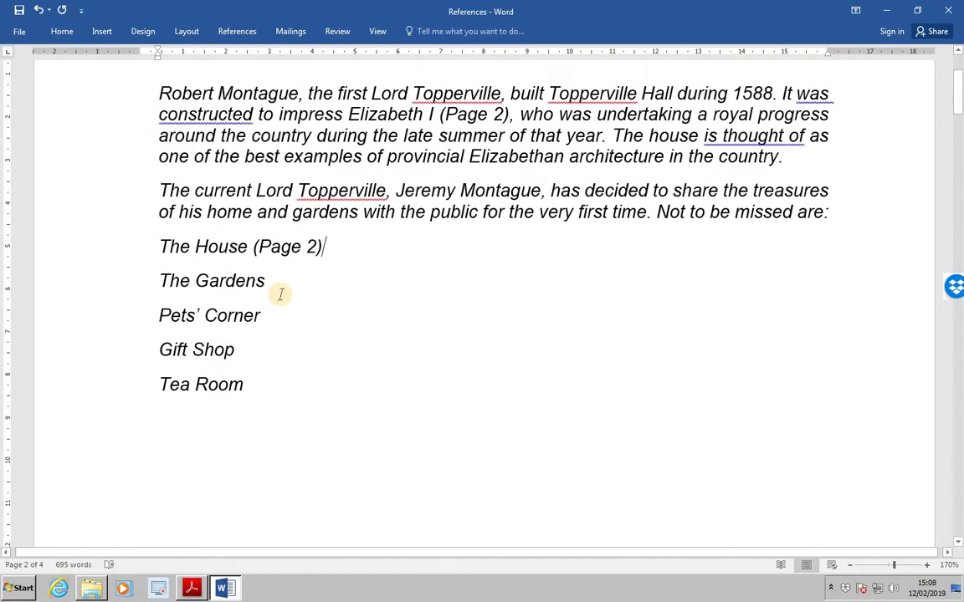
{"action": "left_click", "coordinate": [276, 284]}
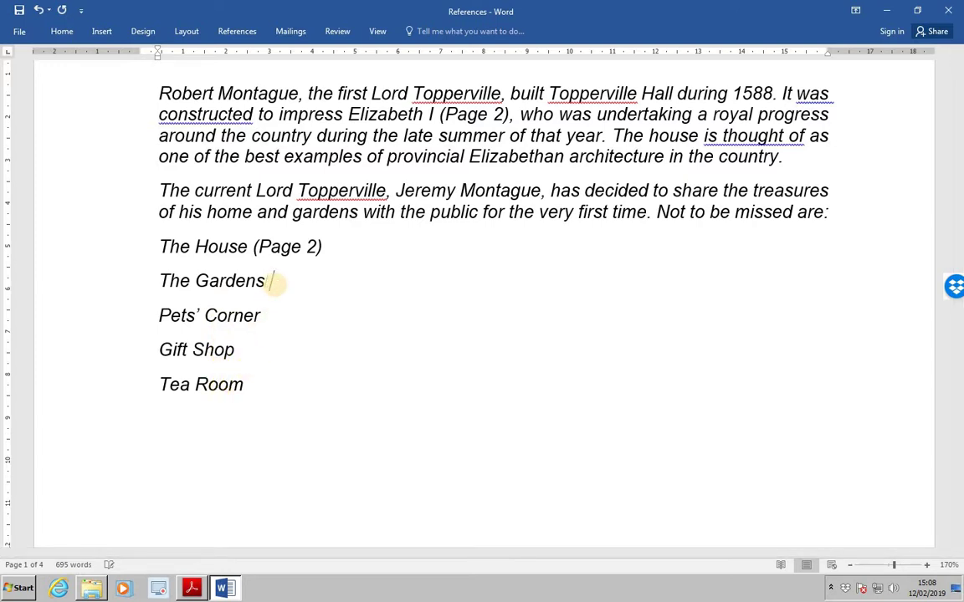
{"action": "type", "text": "age"}
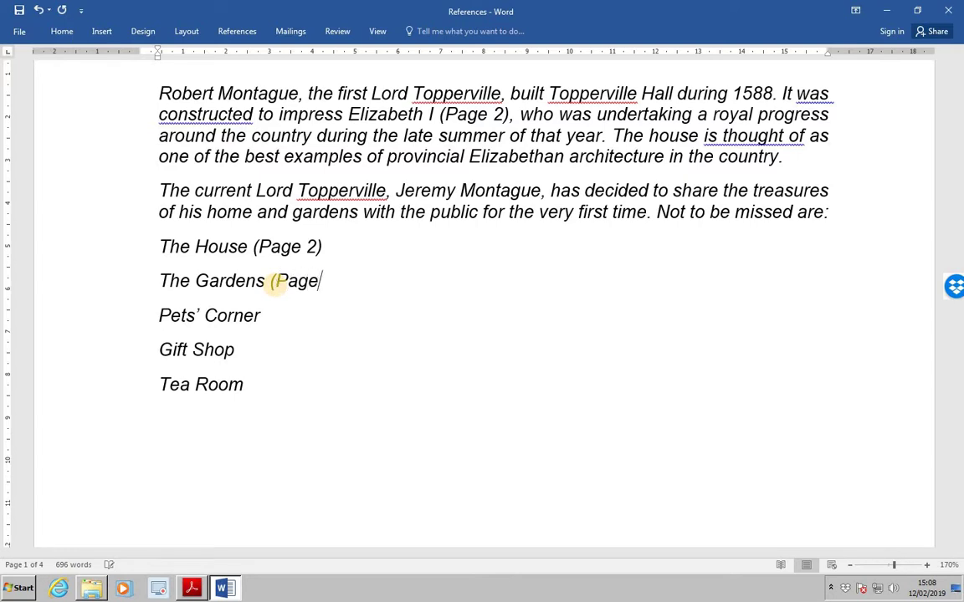
{"action": "left_click", "coordinate": [238, 32]}
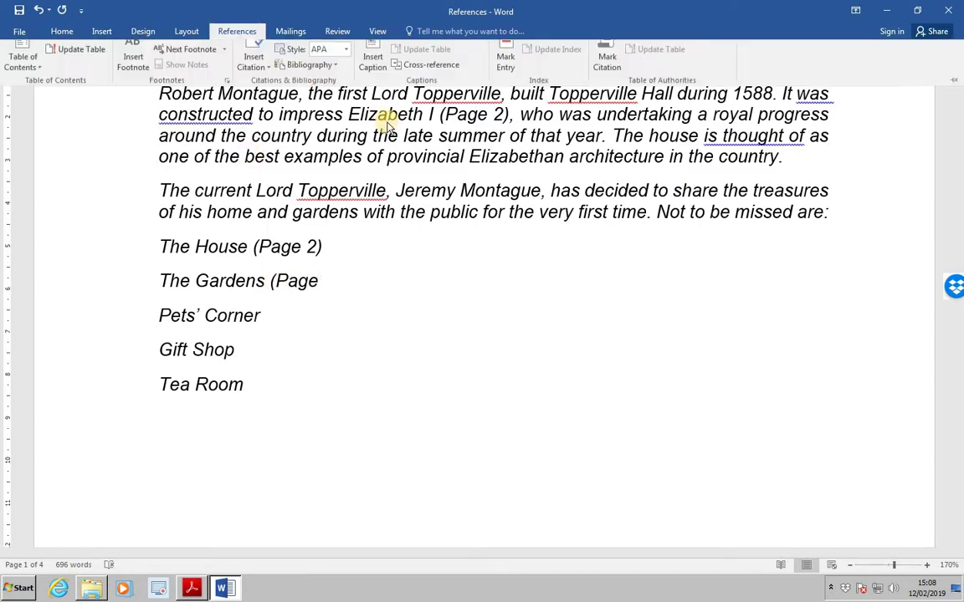
{"action": "left_click", "coordinate": [428, 82]}
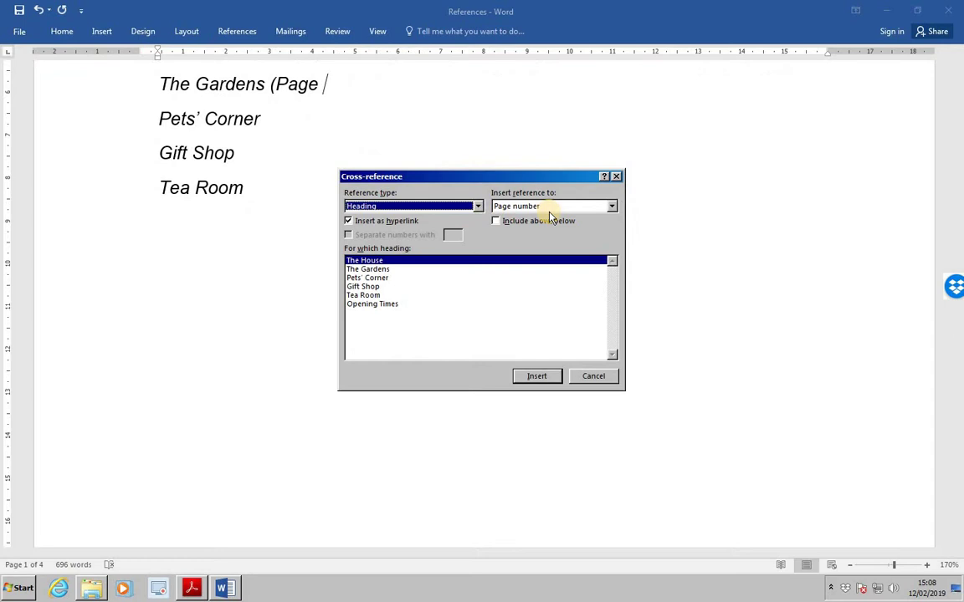
{"action": "left_click", "coordinate": [393, 269]}
{"action": "left_click", "coordinate": [537, 376]}
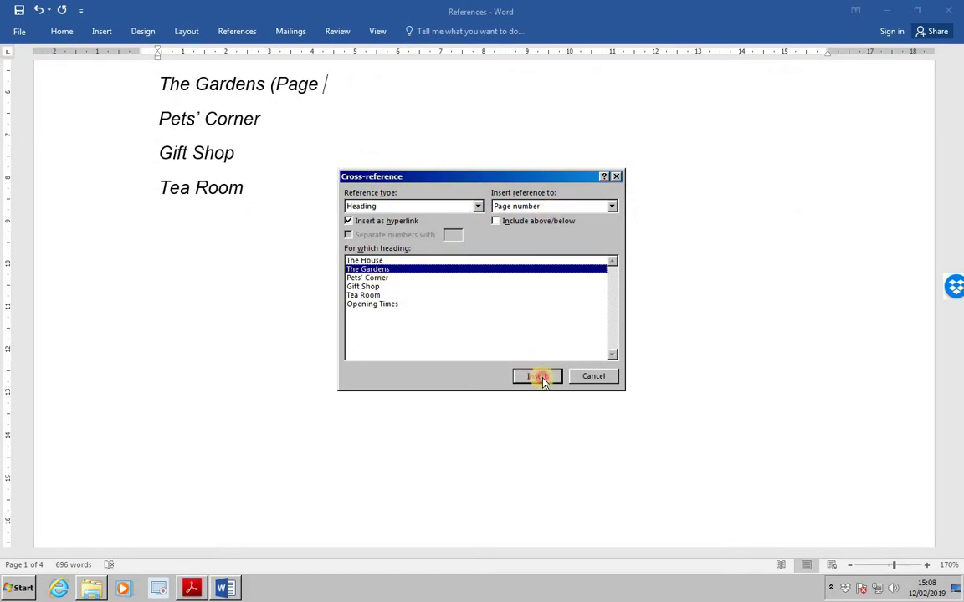
{"action": "left_click", "coordinate": [593, 377]}
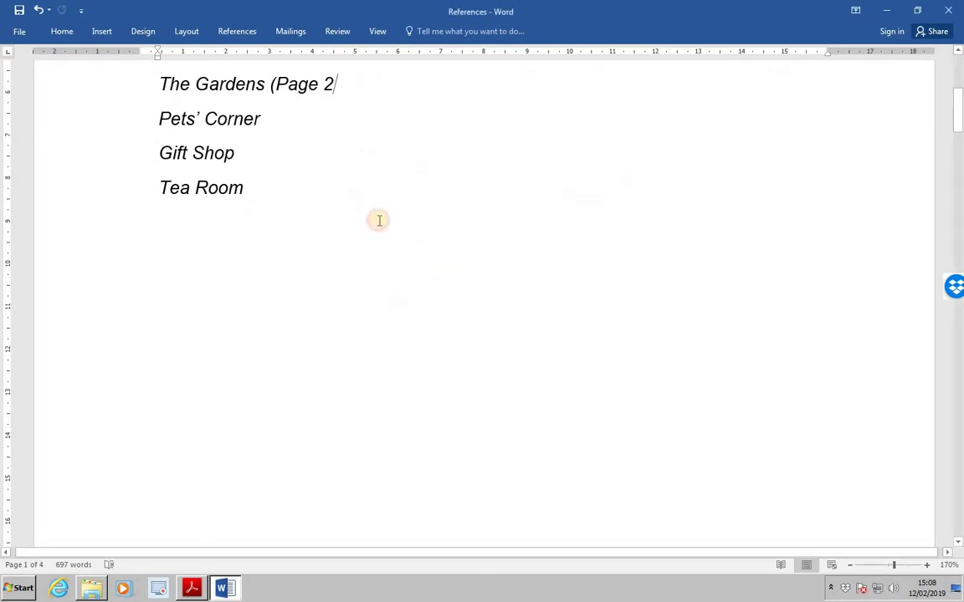
Step: After Pets' Corner in the attractions list, add "(Page " and a hyperlinked page number cross-reference to the heading Pets' Corner
{"action": "left_click", "coordinate": [284, 121]}
{"action": "type", "text": "(P"}
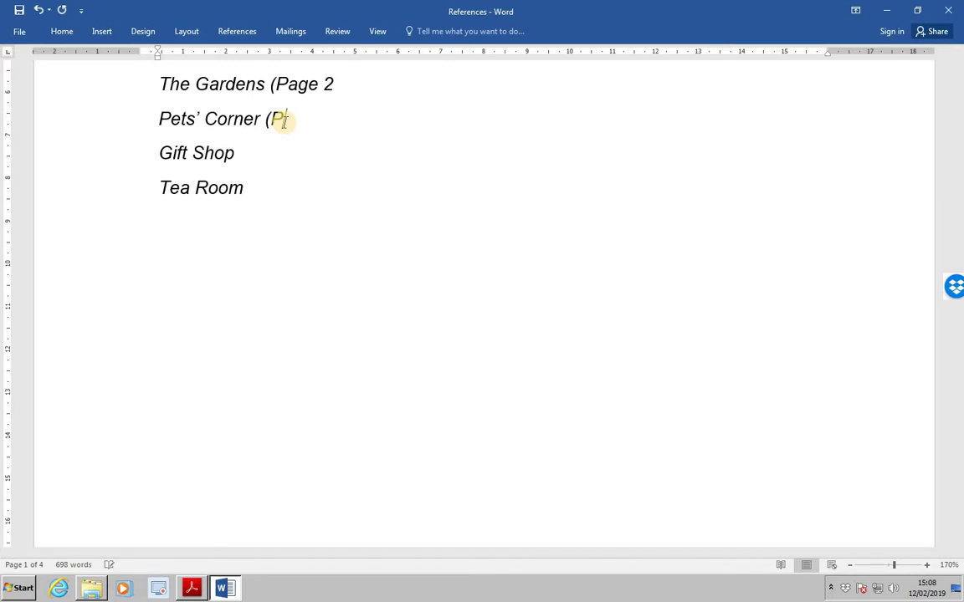
{"action": "type", "text": "age"}
{"action": "left_click", "coordinate": [236, 31]}
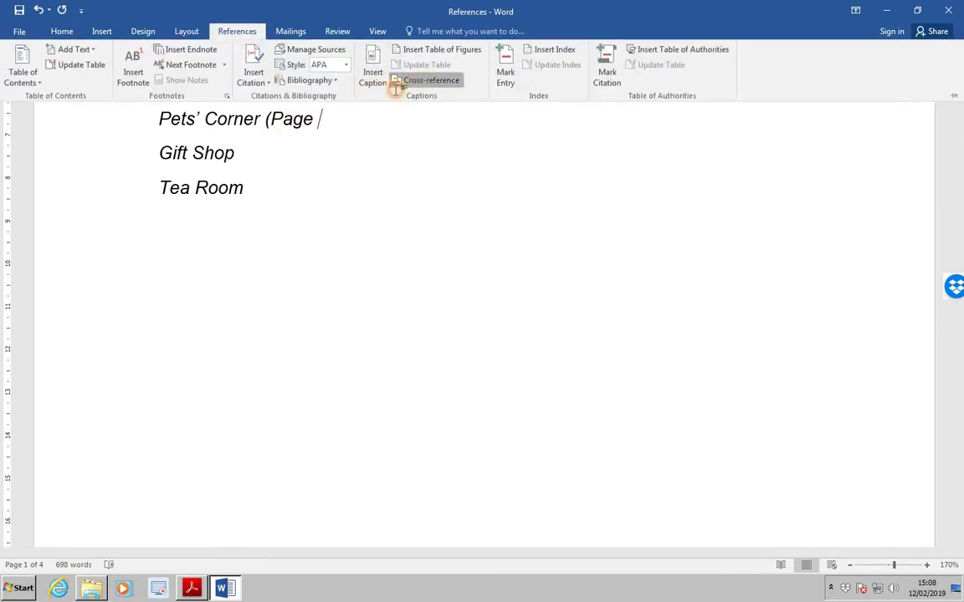
{"action": "left_click", "coordinate": [396, 87]}
{"action": "left_click", "coordinate": [381, 278]}
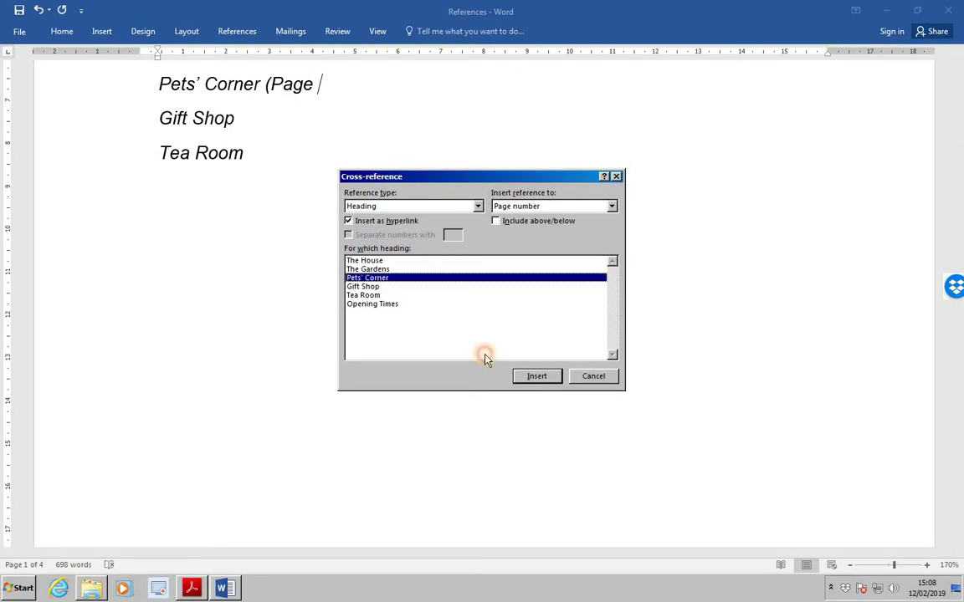
{"action": "left_click", "coordinate": [528, 377]}
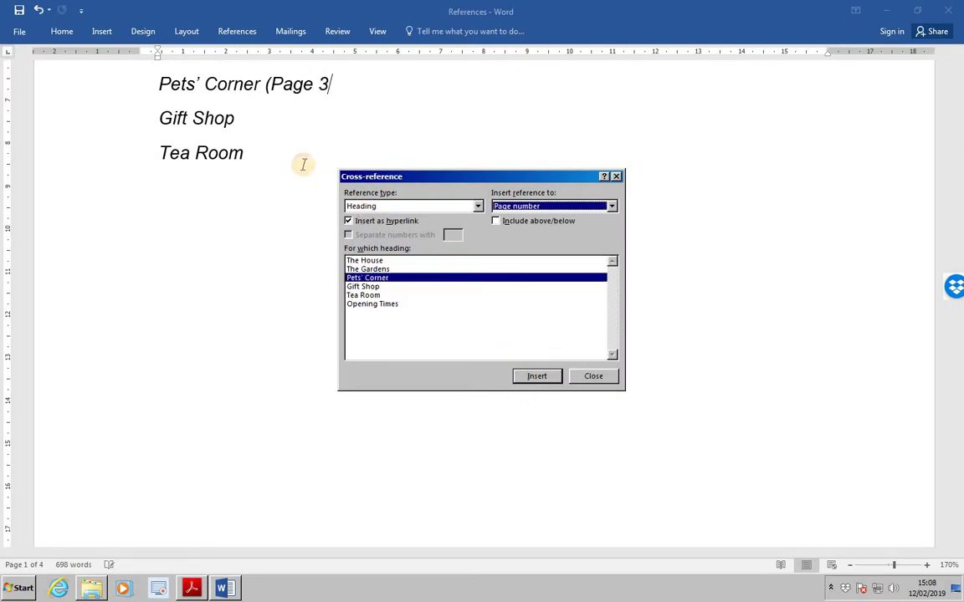
{"action": "left_click", "coordinate": [615, 175]}
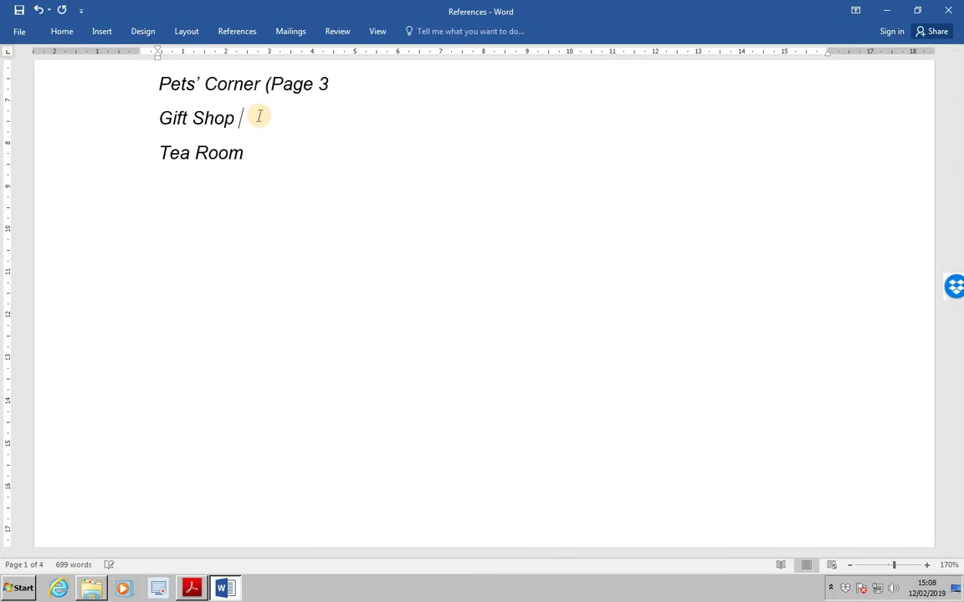
Step: After Gift Shop in the attractions list, add "(Page " and a hyperlinked page number cross-reference to the heading Gift Shop
{"action": "type", "text": "(Page"}
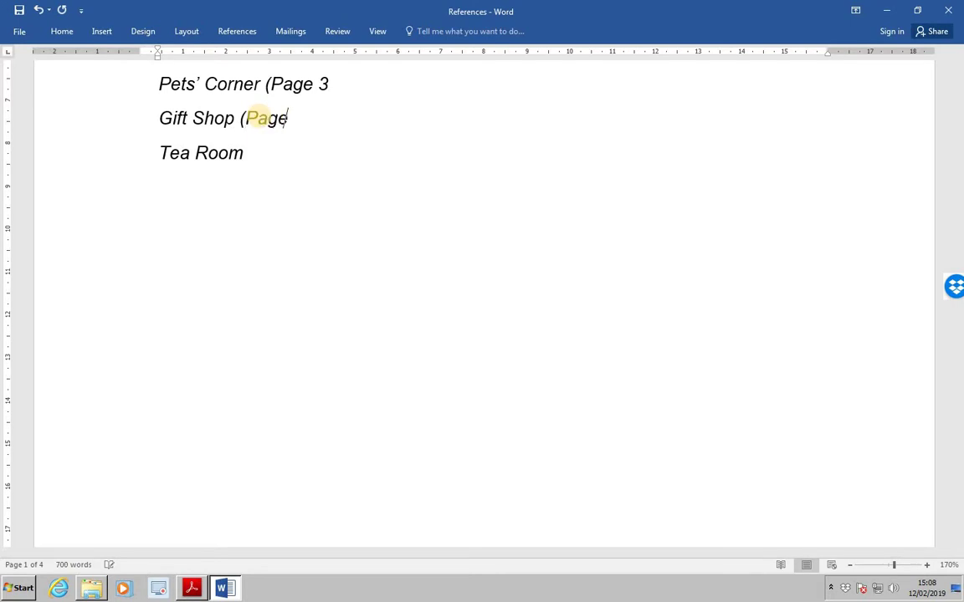
{"action": "left_click", "coordinate": [235, 32]}
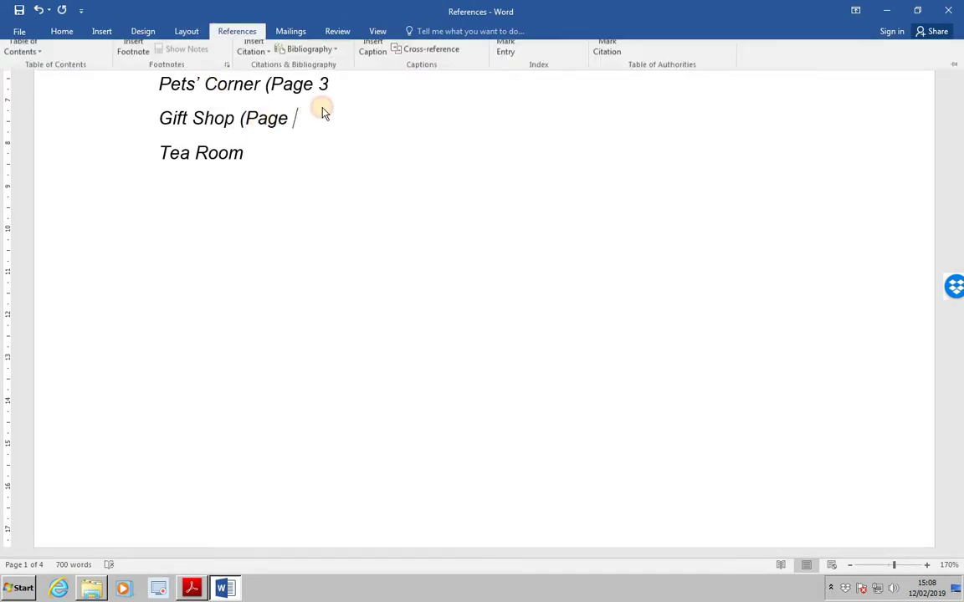
{"action": "left_click", "coordinate": [406, 79]}
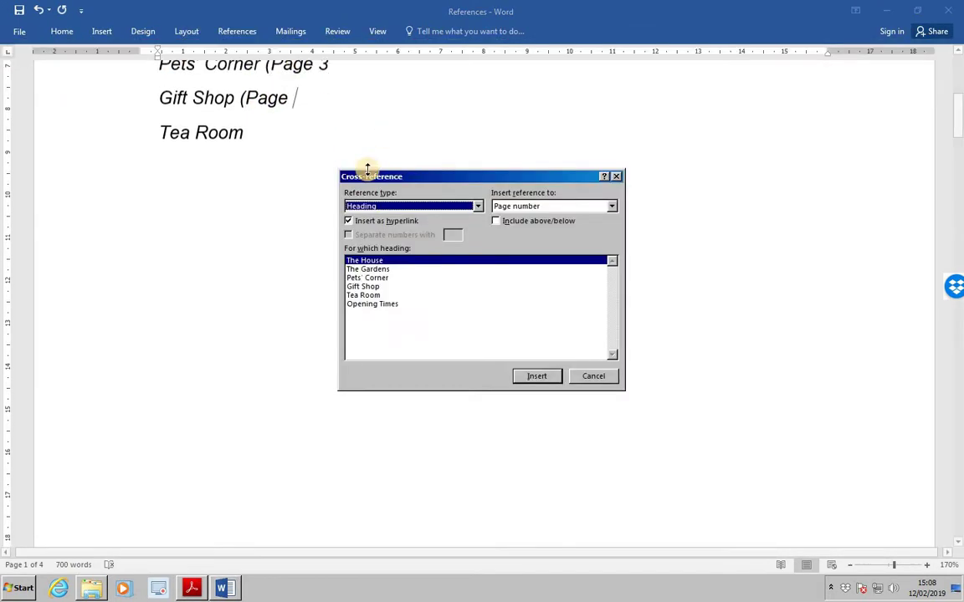
{"action": "left_click", "coordinate": [367, 286]}
{"action": "left_click", "coordinate": [536, 376]}
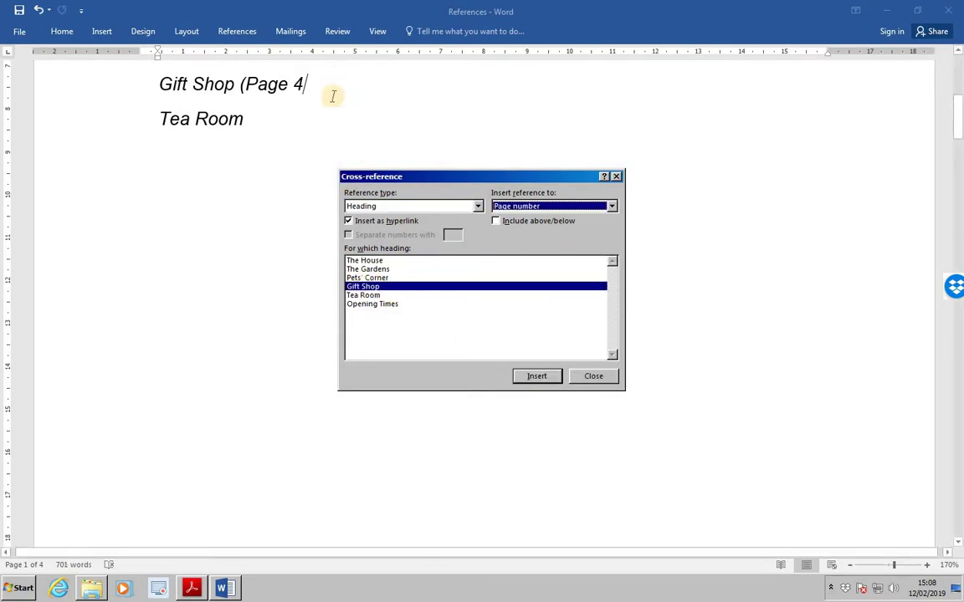
{"action": "left_click", "coordinate": [615, 177]}
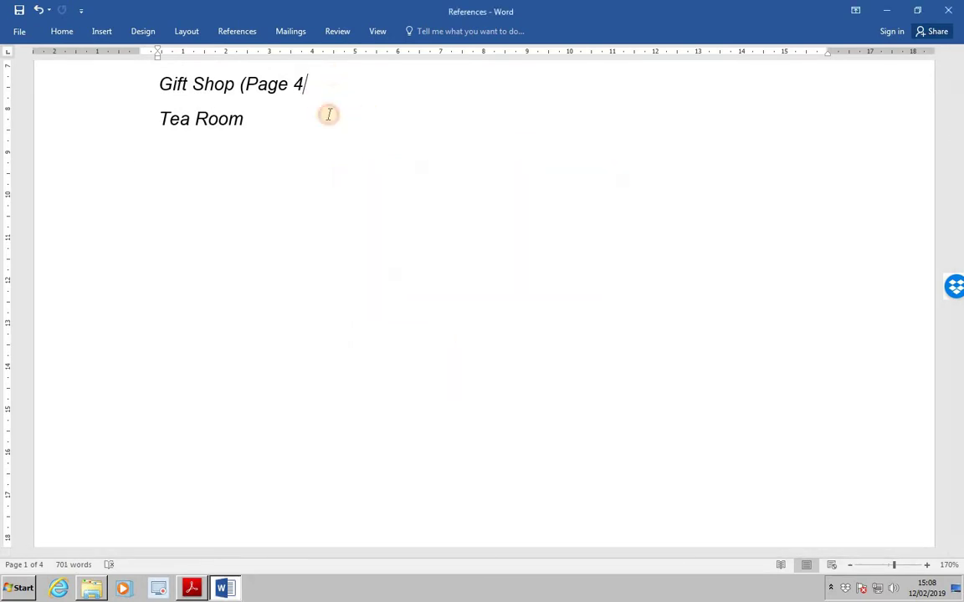
Step: After Tea Room in the attractions list, add "(Page " and a hyperlinked page number cross-reference to the heading Tea Room
{"action": "left_click", "coordinate": [285, 121]}
{"action": "type", "text": "("}
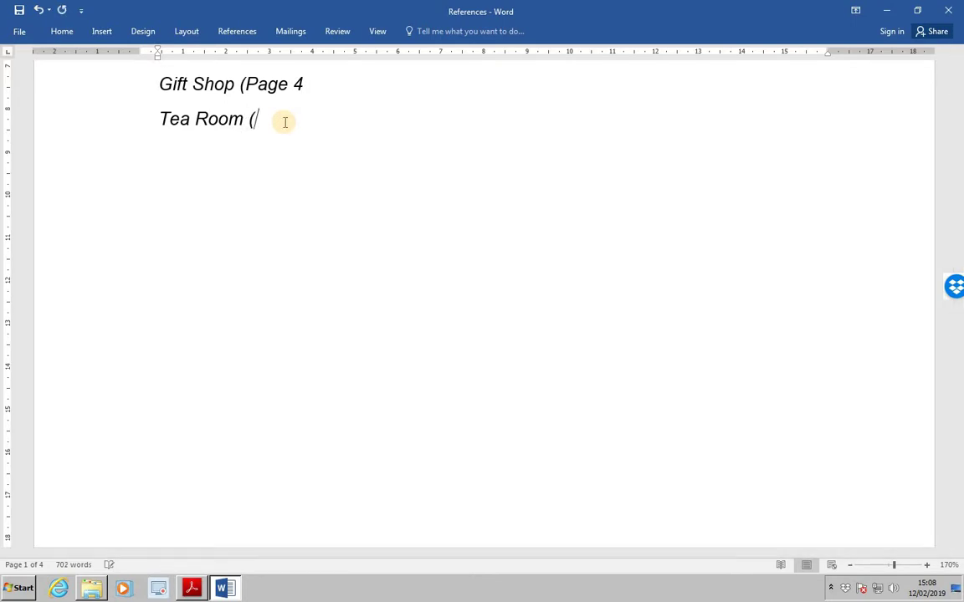
{"action": "type", "text": "Page"}
{"action": "left_click", "coordinate": [237, 31]}
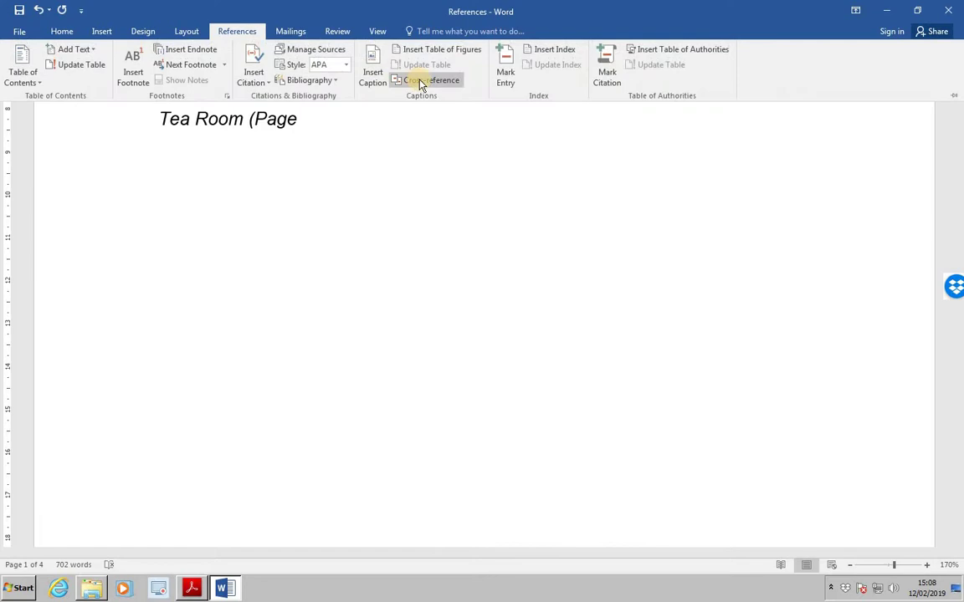
{"action": "left_click", "coordinate": [422, 79]}
{"action": "left_click", "coordinate": [368, 295]}
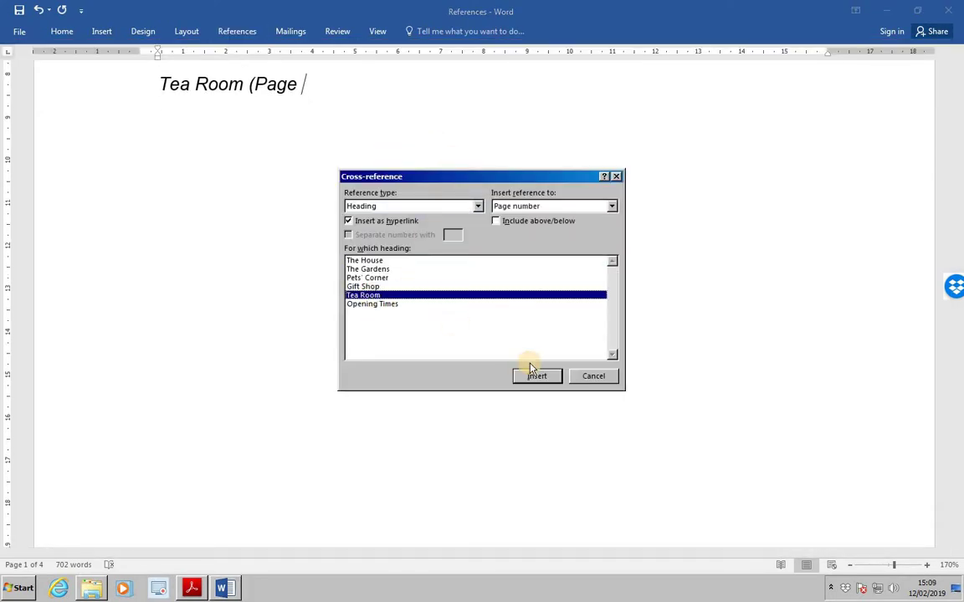
{"action": "left_click", "coordinate": [537, 376]}
{"action": "left_click", "coordinate": [592, 377]}
Step: Add a closing bracket after the page numbers for The Gardens, Pets' Corner, Gift Shop and Tea Room in the attractions list
{"action": "scroll", "coordinate": [387, 233], "scroll_direction": "up", "scroll_amount": 5}
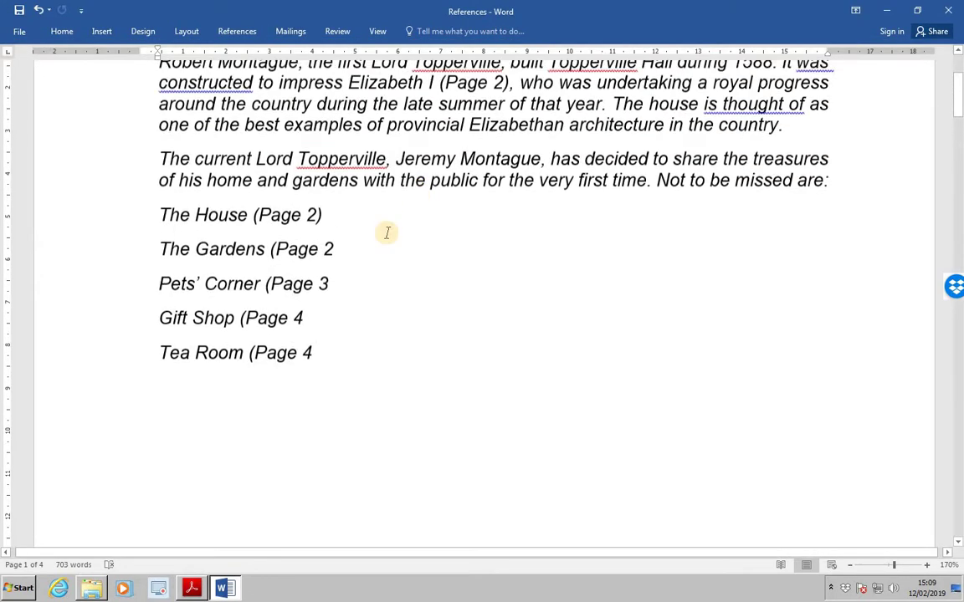
{"action": "left_click", "coordinate": [346, 253]}
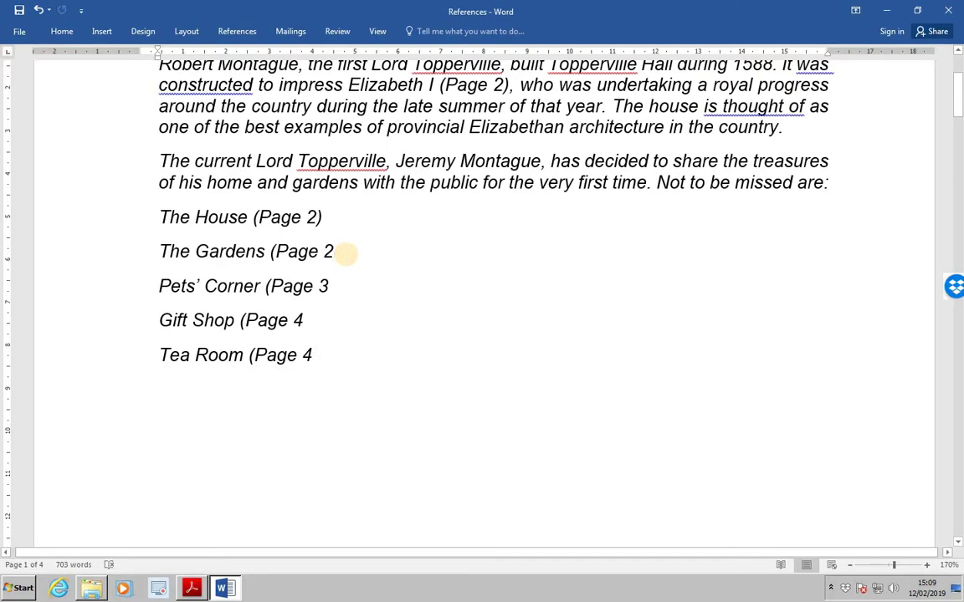
{"action": "type", "text": ")"}
{"action": "left_click", "coordinate": [336, 287]}
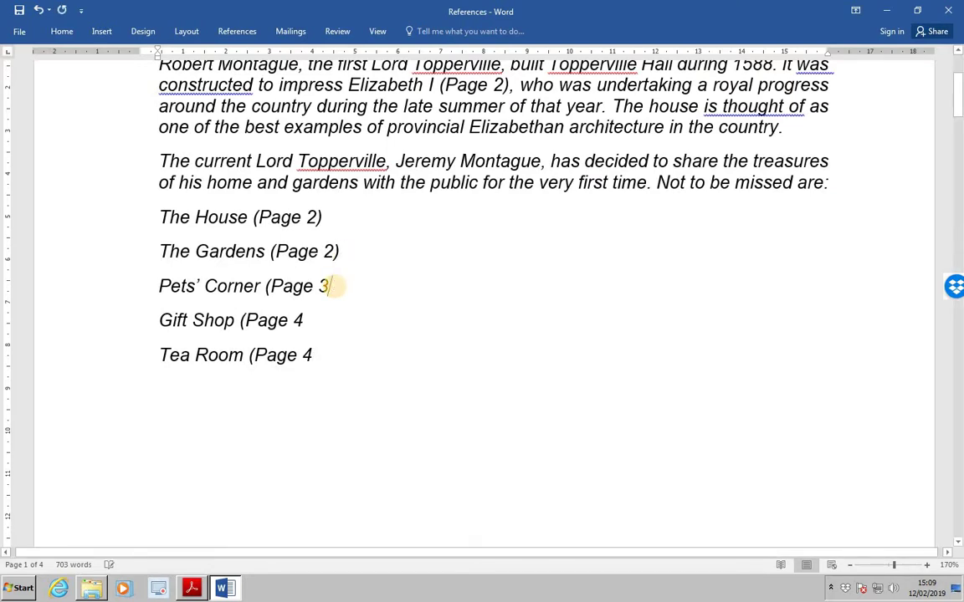
{"action": "type", "text": ")"}
{"action": "left_click", "coordinate": [310, 320]}
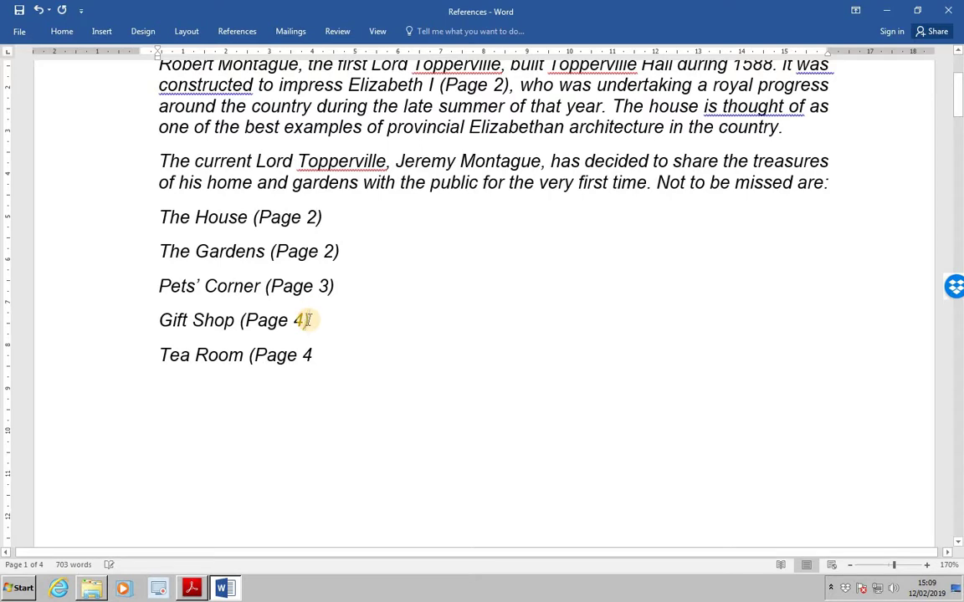
{"action": "type", "text": ")"}
{"action": "left_click", "coordinate": [325, 356]}
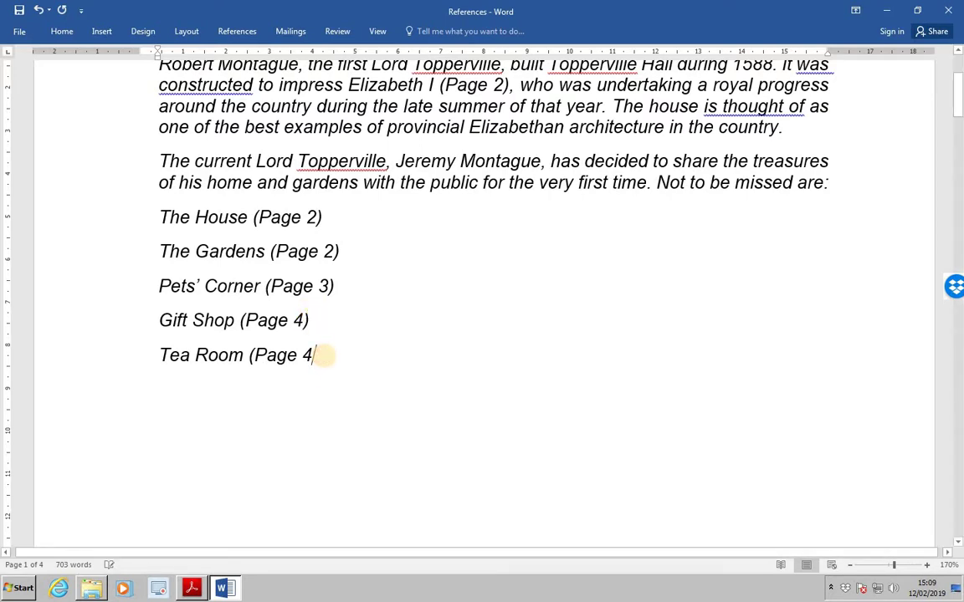
{"action": "type", "text": ")"}
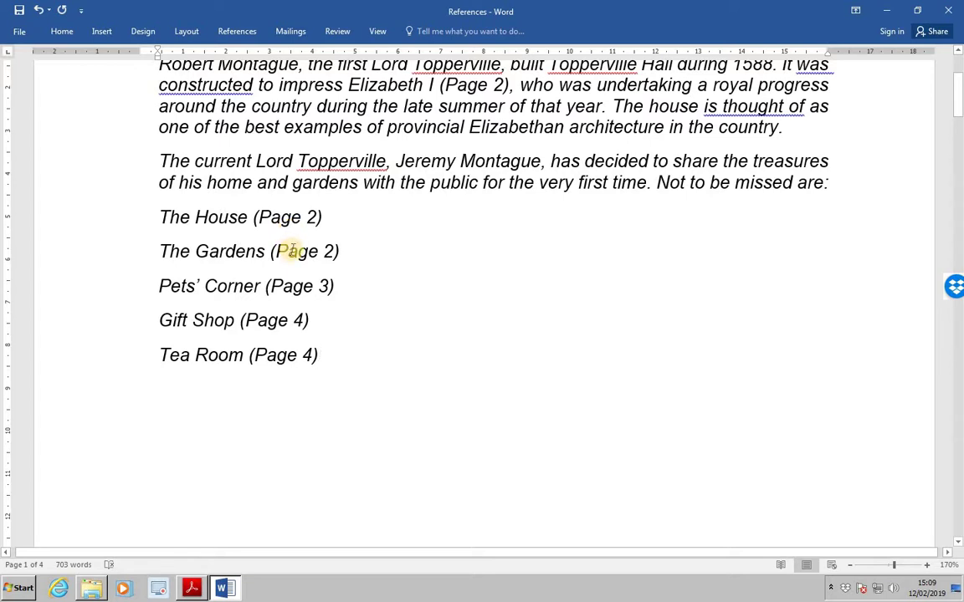
Step: Look through the document to check which pages The Gardens, Pets' Corner, Gift Shop and Tea Room headings are on
{"action": "scroll", "coordinate": [293, 251], "scroll_direction": "down", "scroll_amount": 1}
{"action": "scroll", "coordinate": [293, 253], "scroll_direction": "down", "scroll_amount": 10}
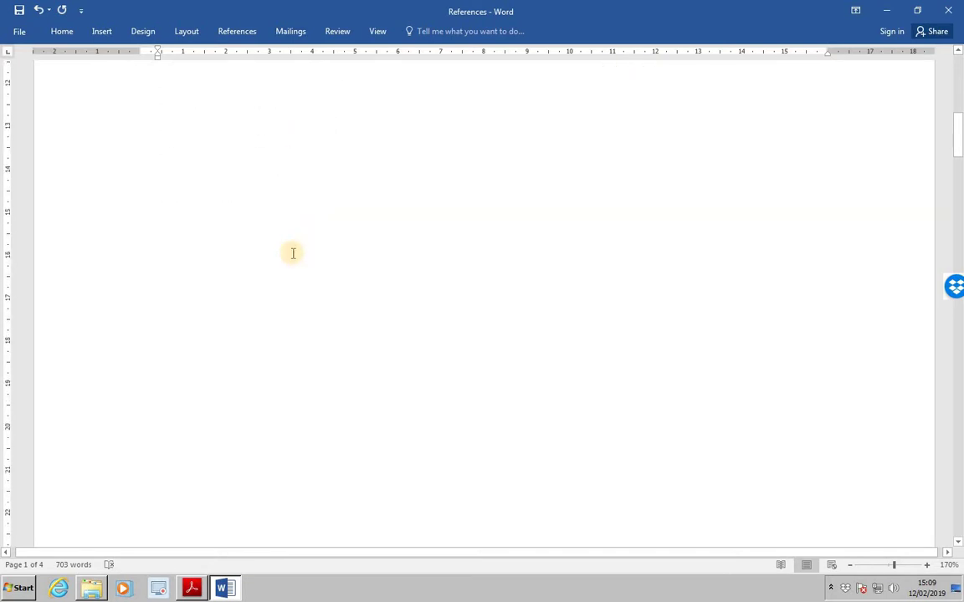
{"action": "scroll", "coordinate": [293, 253], "scroll_direction": "down", "scroll_amount": 10}
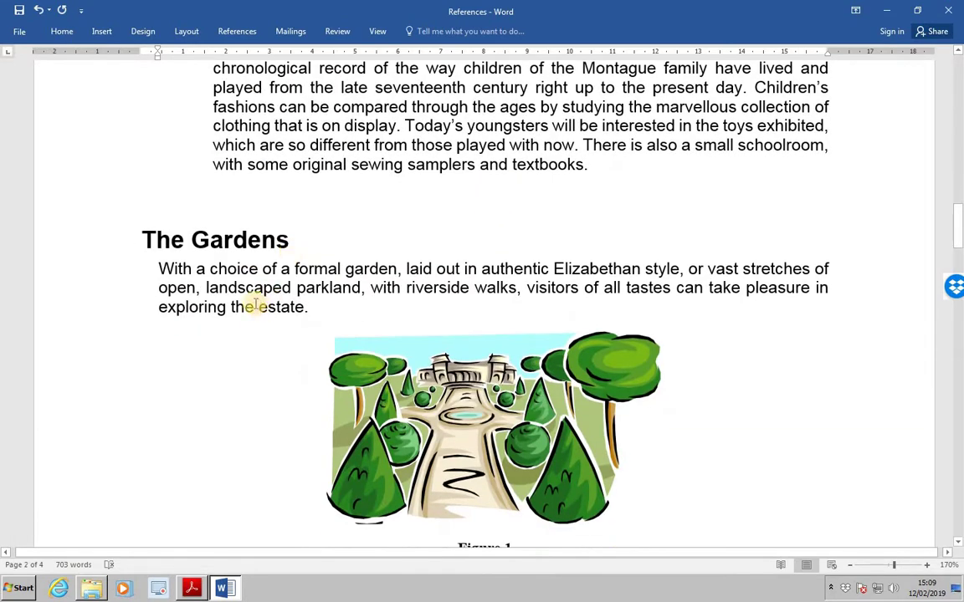
{"action": "scroll", "coordinate": [244, 406], "scroll_direction": "down", "scroll_amount": 6}
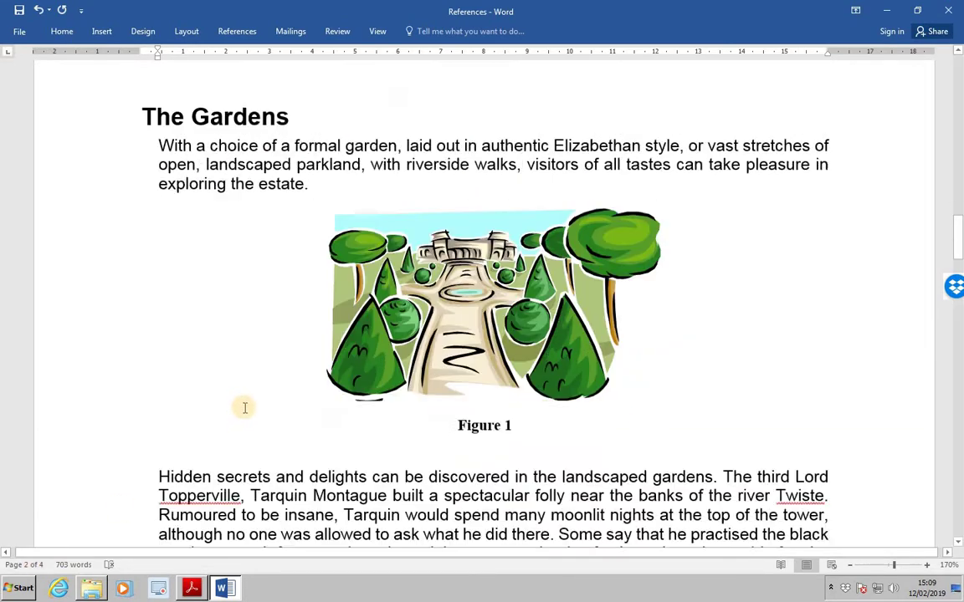
{"action": "scroll", "coordinate": [247, 404], "scroll_direction": "down", "scroll_amount": 15}
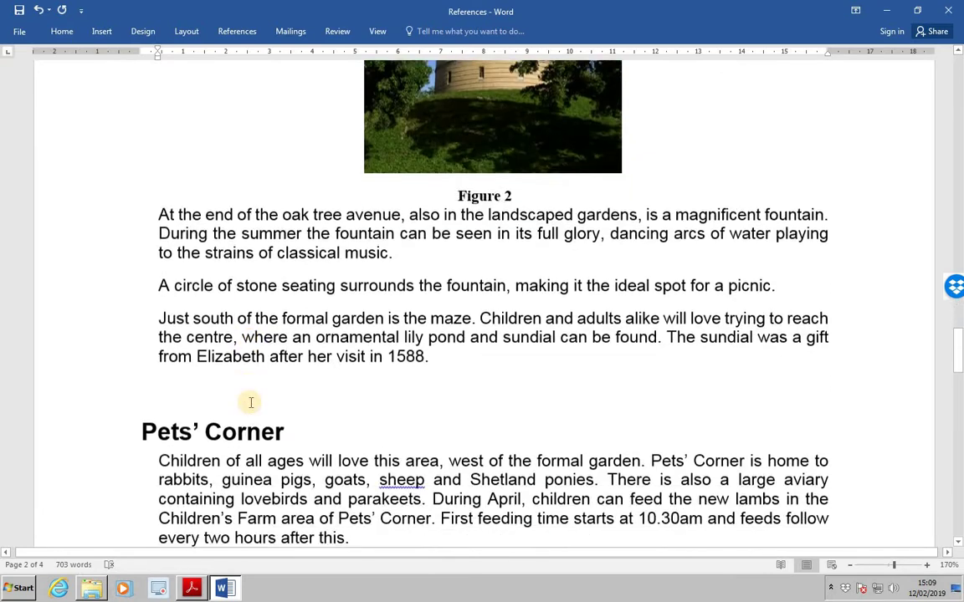
{"action": "scroll", "coordinate": [251, 403], "scroll_direction": "down", "scroll_amount": 1}
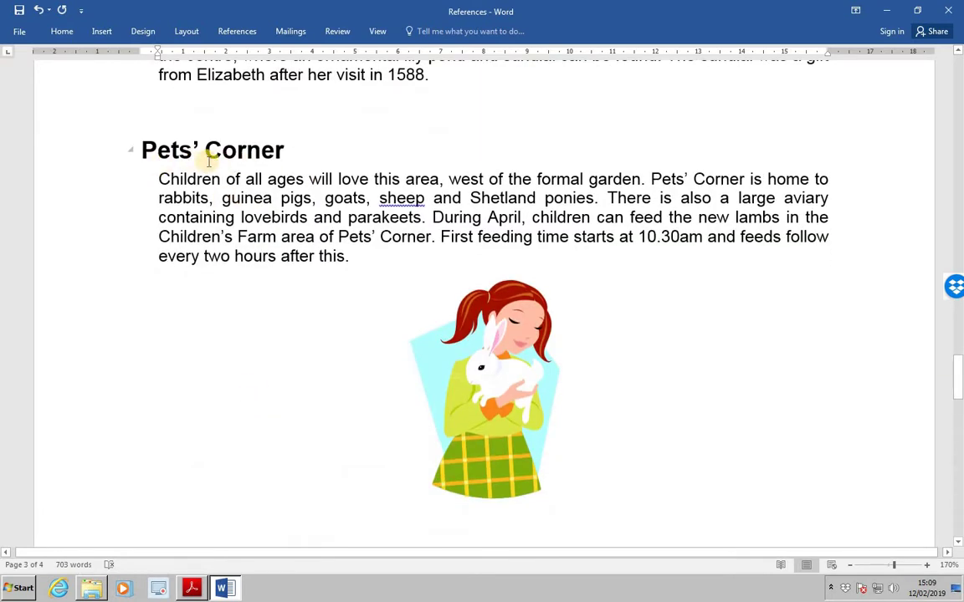
{"action": "scroll", "coordinate": [318, 377], "scroll_direction": "down", "scroll_amount": 12}
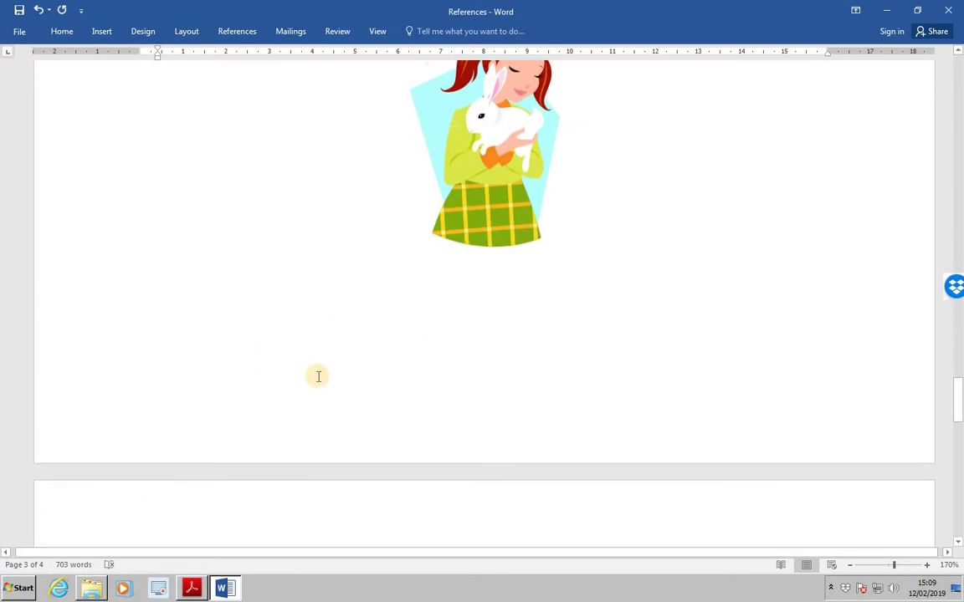
{"action": "scroll", "coordinate": [317, 376], "scroll_direction": "down", "scroll_amount": 5}
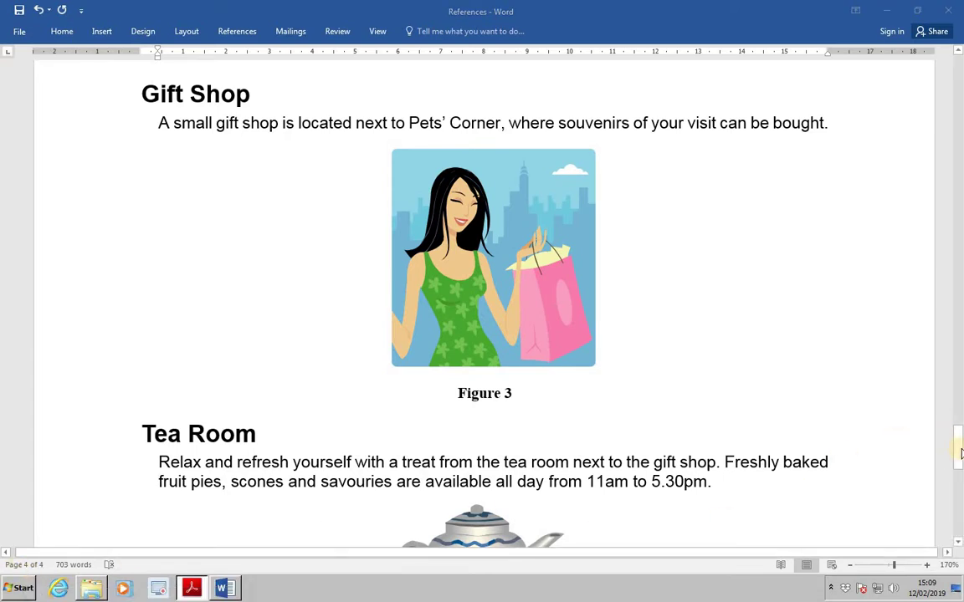
Step: Add "See further information in paragraph number " at the end of the first paragraph under History of Topperville Hall
{"action": "left_click_drag", "start_coordinate": [961, 452], "coordinate": [854, 197]}
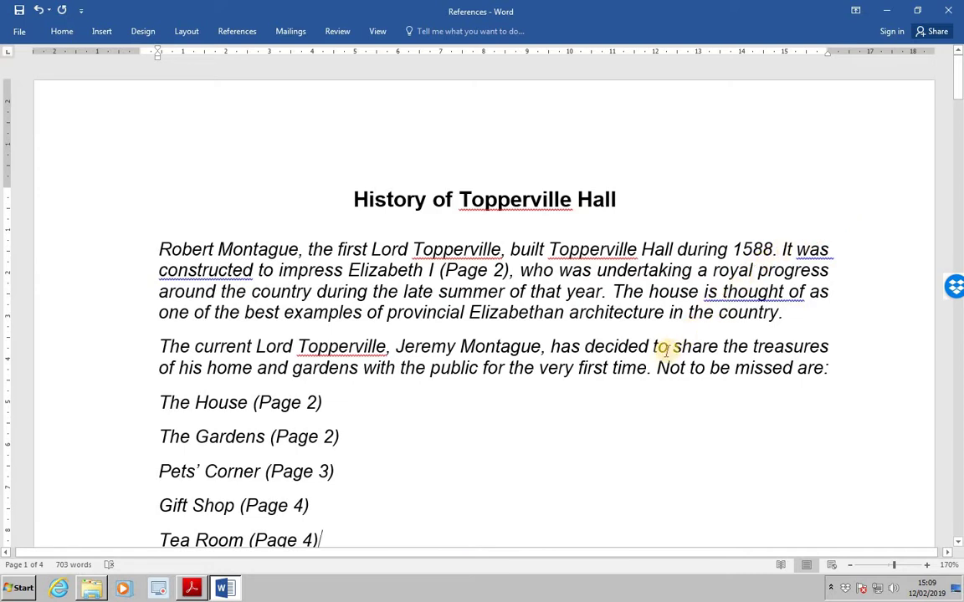
{"action": "left_click", "coordinate": [786, 316]}
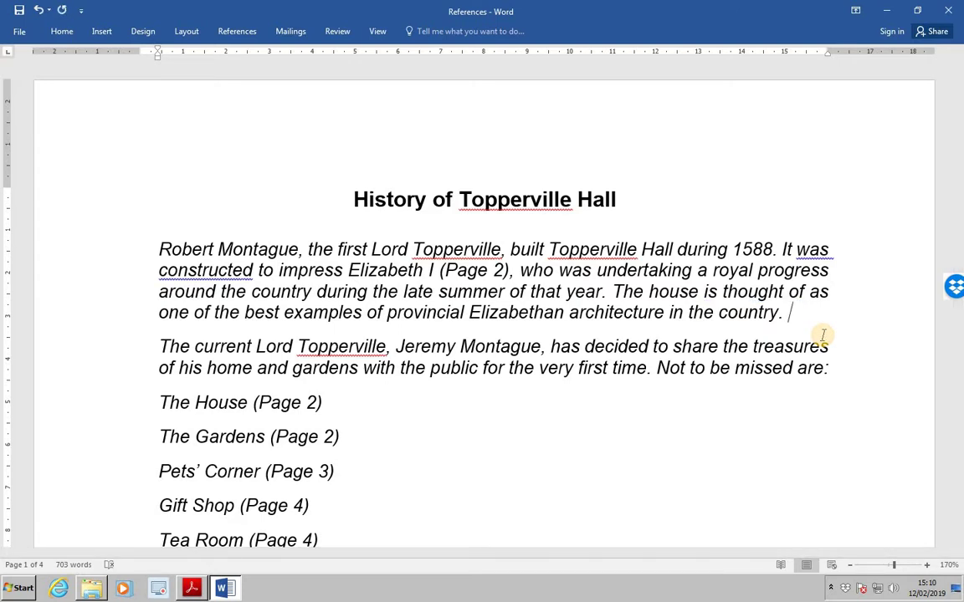
{"action": "type", "text": "See fu"}
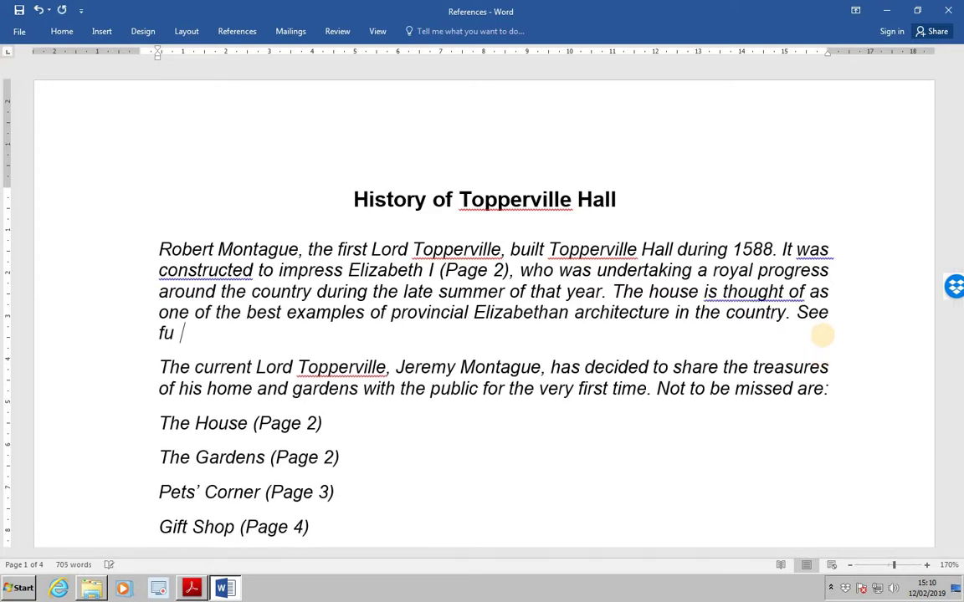
{"action": "type", "text": "rther informa"}
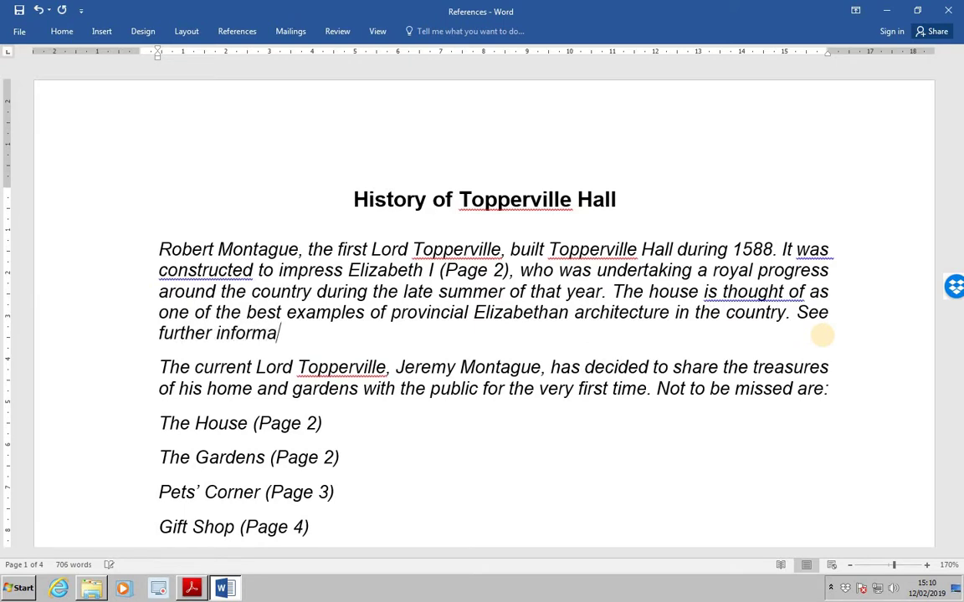
{"action": "type", "text": "tion in paragraph"}
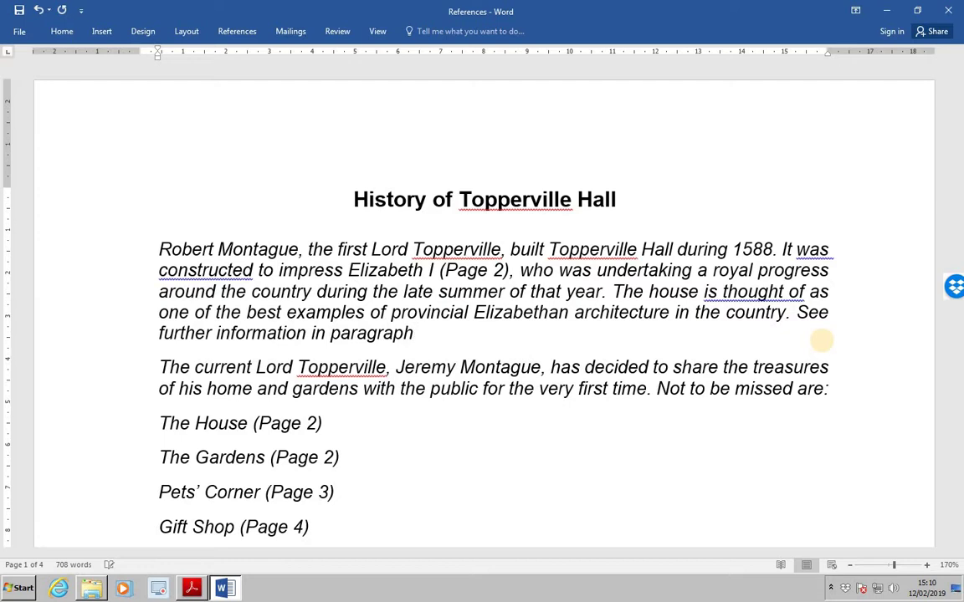
{"action": "type", "text": " number"}
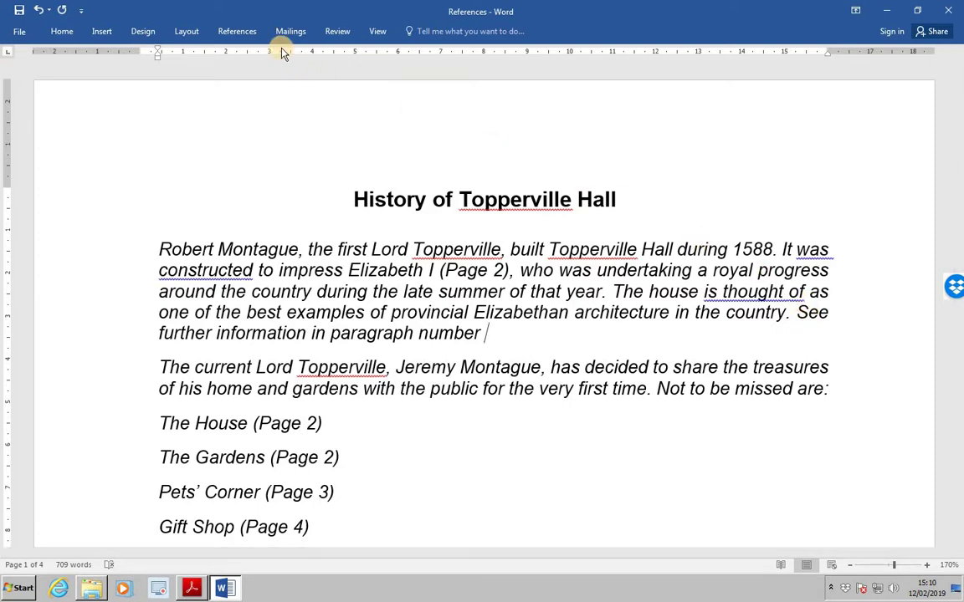
Step: Insert a hyperlinked paragraph number cross-reference to the numbered item "A guided tour of the house" after "paragraph number" and end the sentence with a full stop
{"action": "left_click", "coordinate": [239, 34]}
{"action": "left_click", "coordinate": [412, 80]}
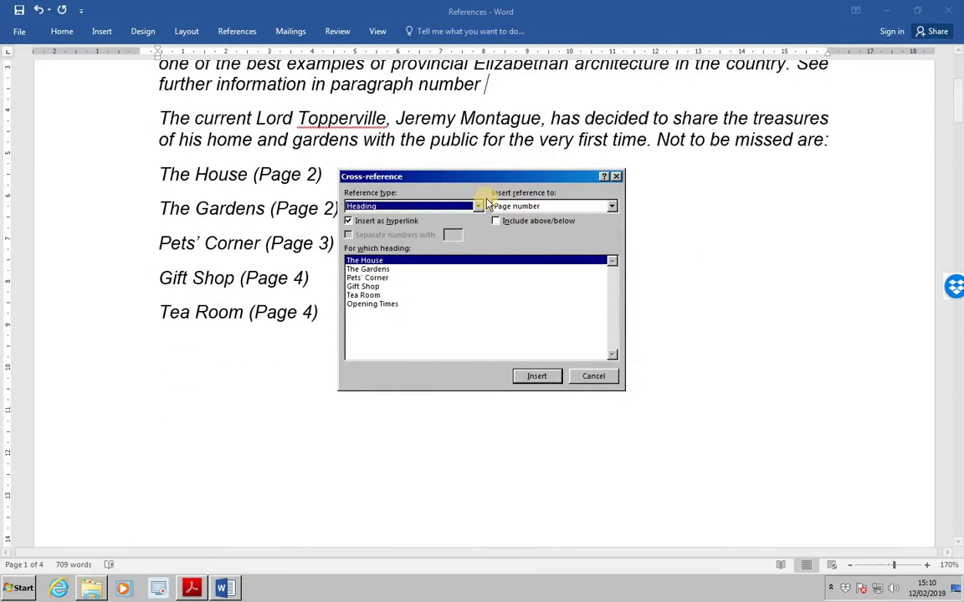
{"action": "left_click", "coordinate": [478, 206]}
{"action": "left_click", "coordinate": [478, 219]}
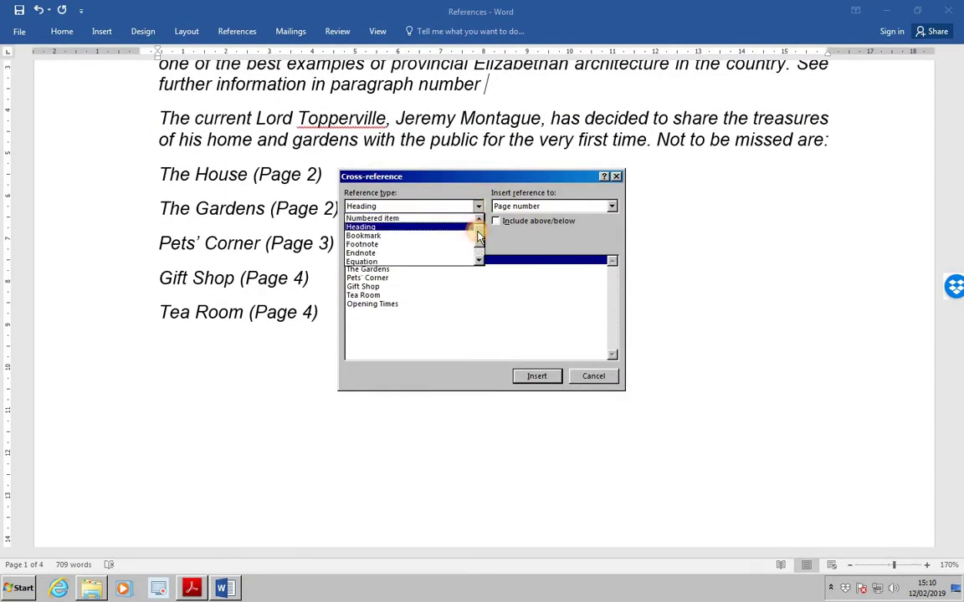
{"action": "left_click", "coordinate": [431, 218]}
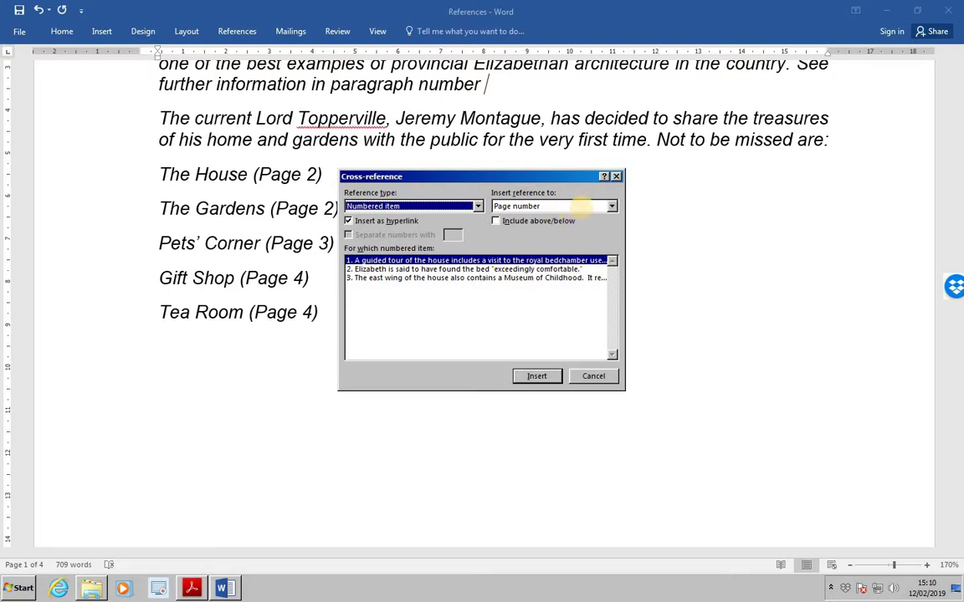
{"action": "left_click", "coordinate": [612, 208]}
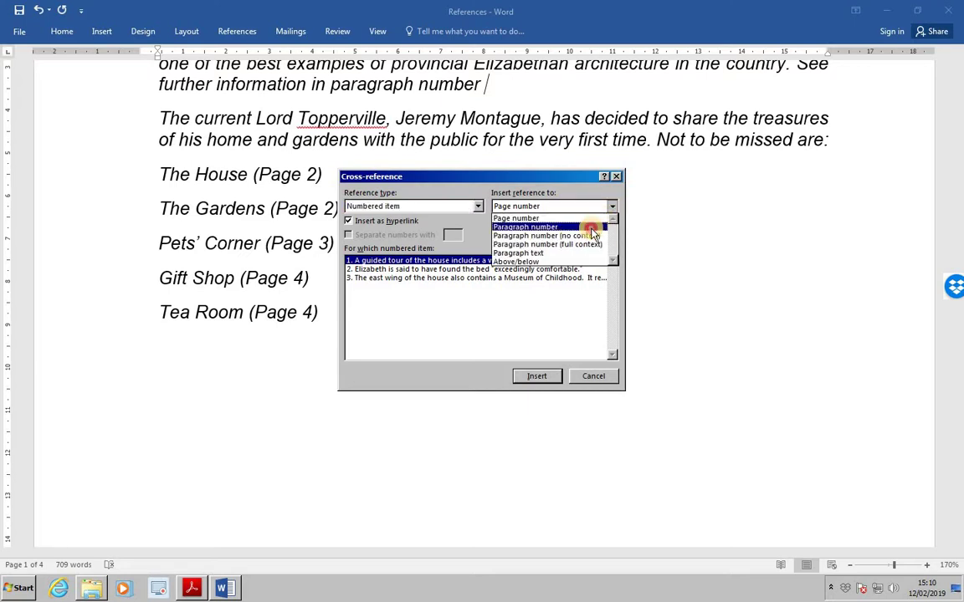
{"action": "left_click", "coordinate": [540, 223]}
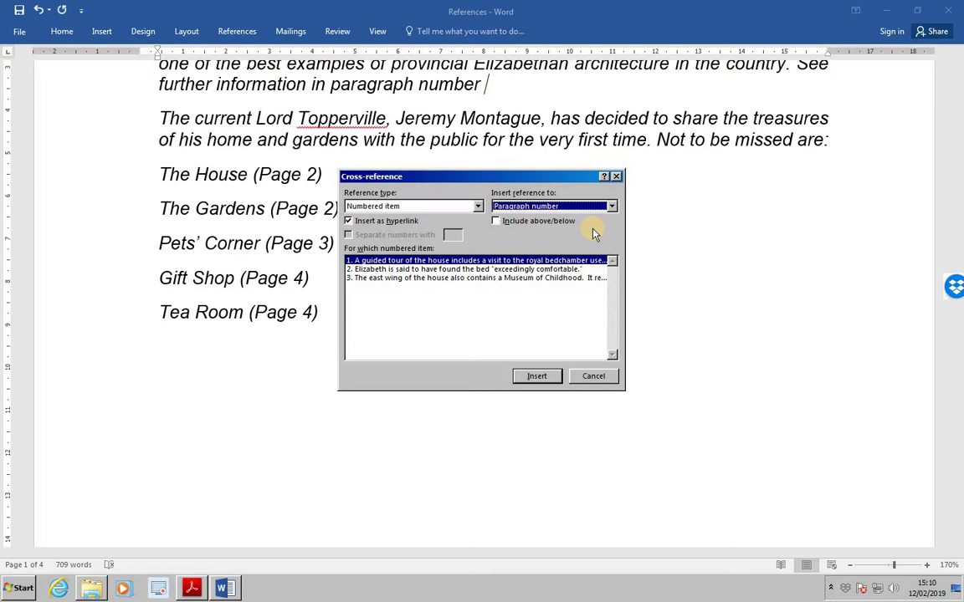
{"action": "left_click", "coordinate": [550, 377]}
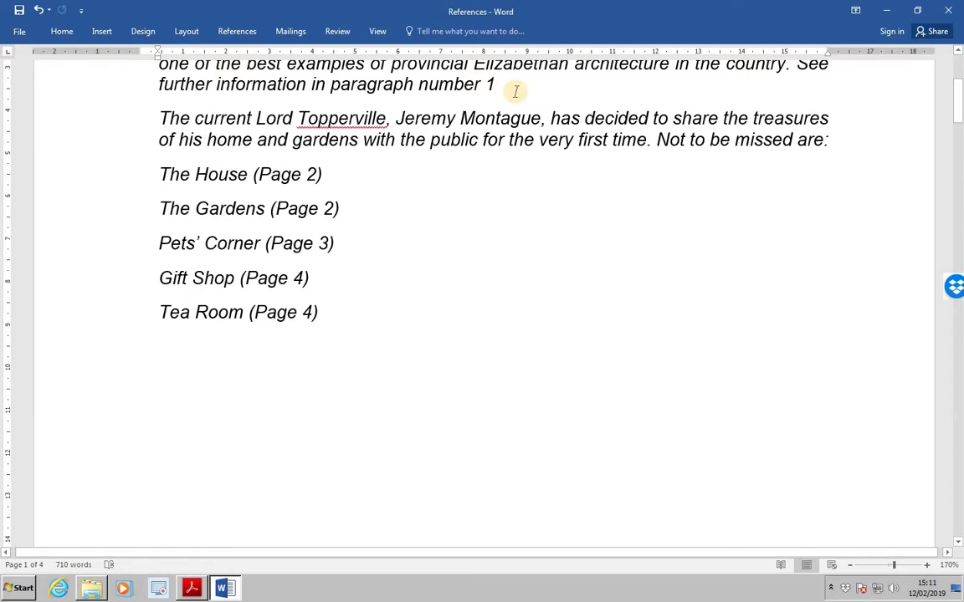
{"action": "type", "text": "."}
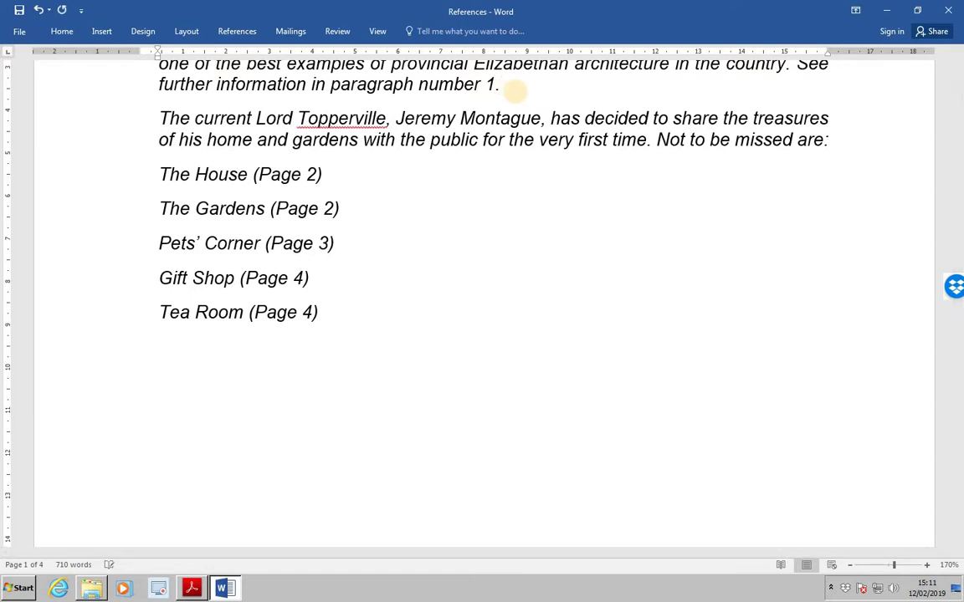
Step: Add a new line reading "See opening times, page " below Tea Room in the attractions list
{"action": "scroll", "coordinate": [514, 92], "scroll_direction": "up", "scroll_amount": 1}
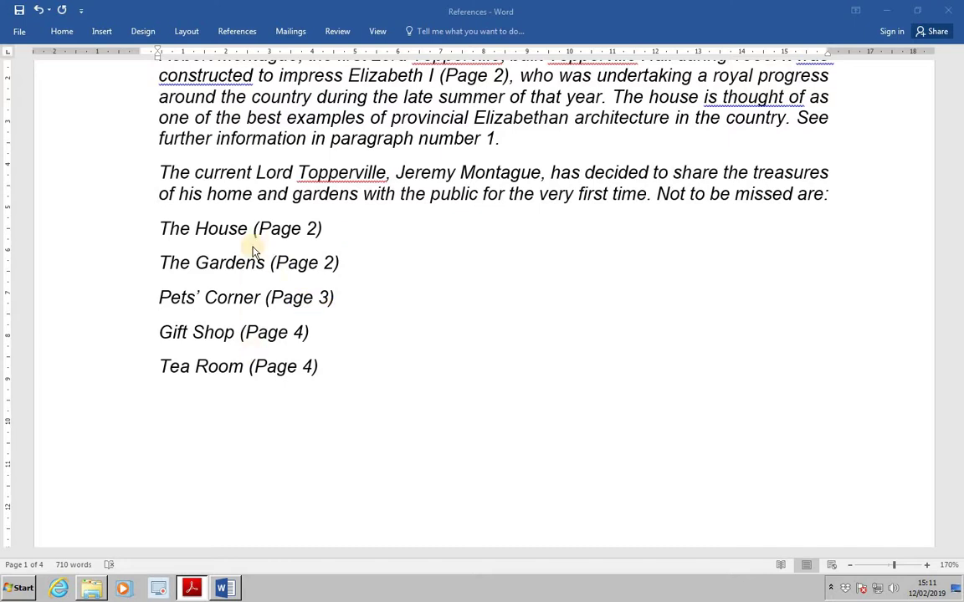
{"action": "left_click", "coordinate": [323, 368]}
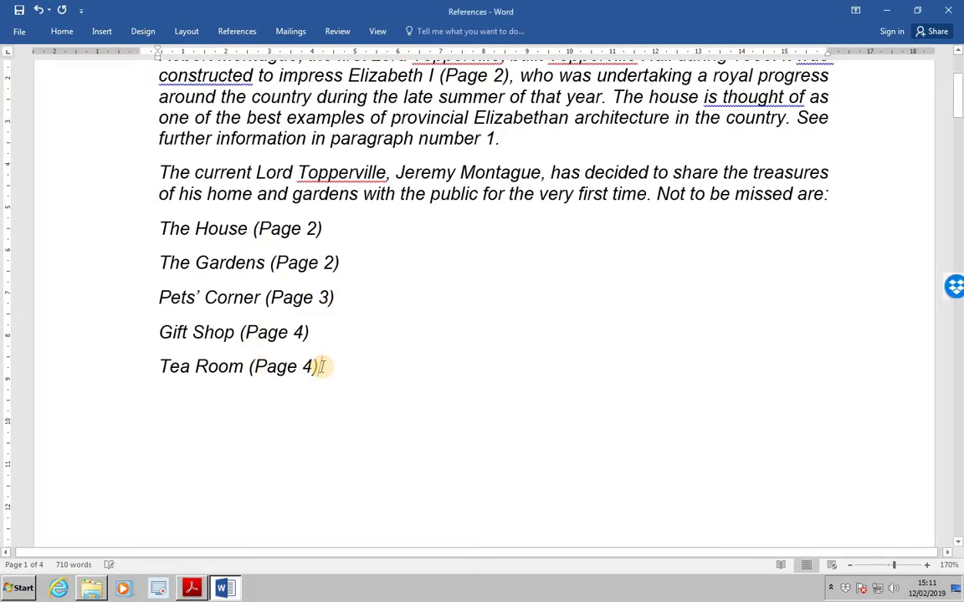
{"action": "key", "text": "Return"}
{"action": "type", "text": "See "}
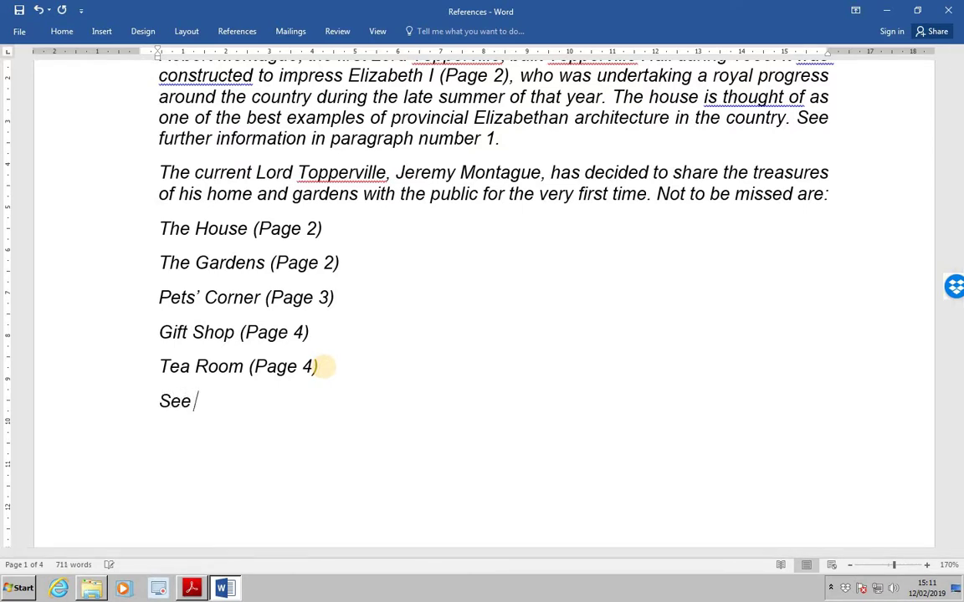
{"action": "type", "text": "opening"}
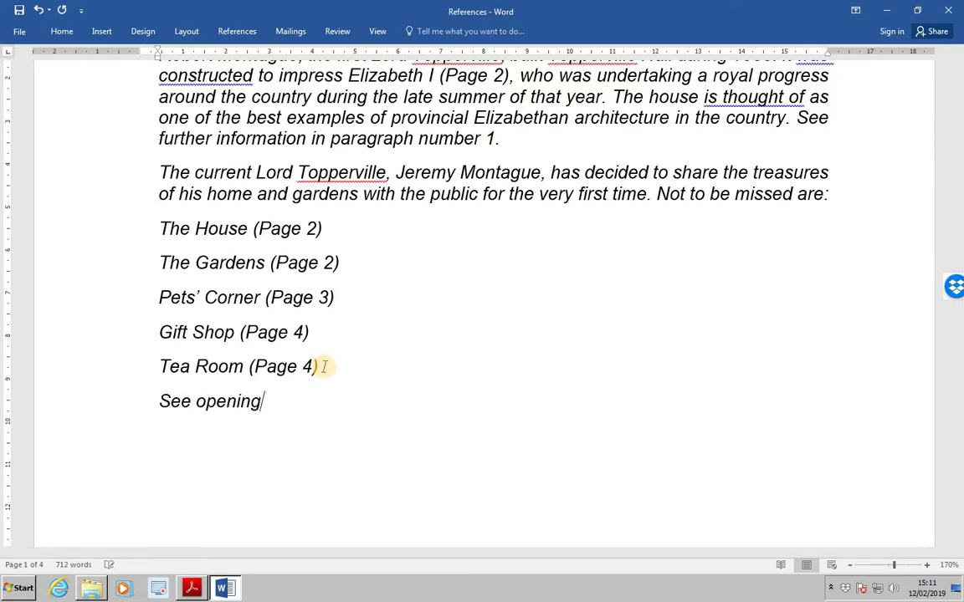
{"action": "type", "text": " times"}
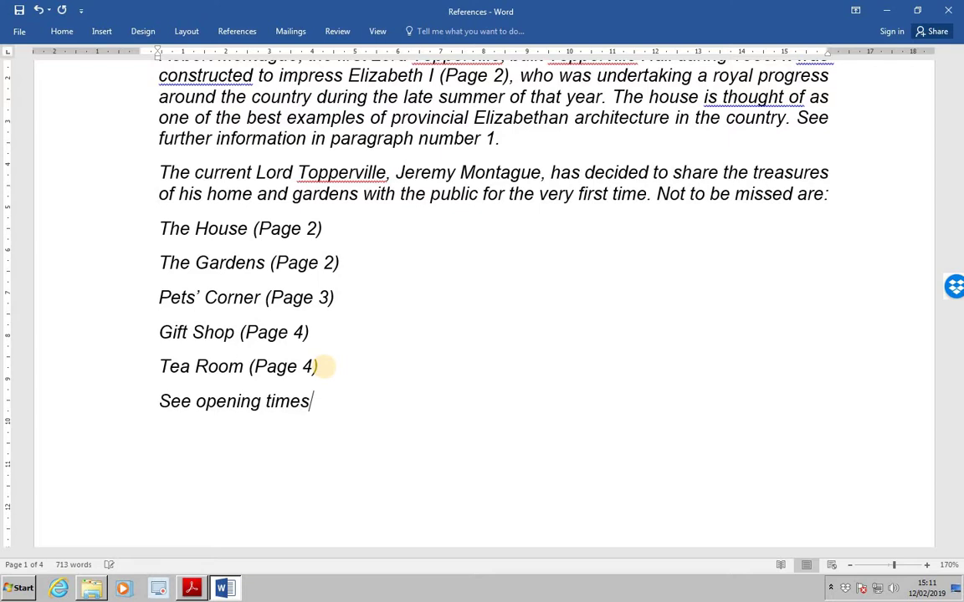
{"action": "type", "text": ", page"}
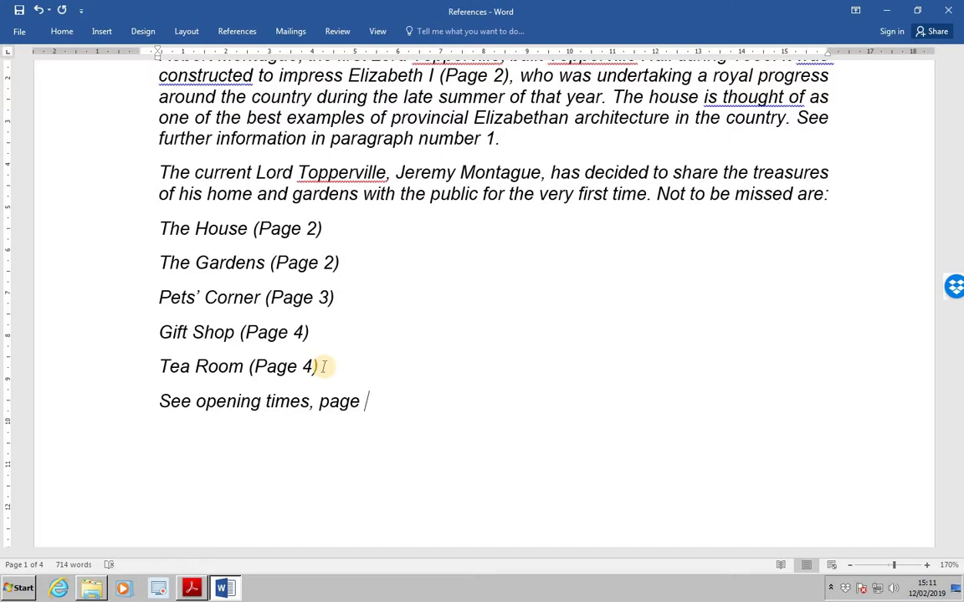
Step: Insert a hyperlinked page number cross-reference to Table 1 after "See opening times, page" and check it against the table's page
{"action": "left_click", "coordinate": [240, 33]}
{"action": "left_click", "coordinate": [430, 80]}
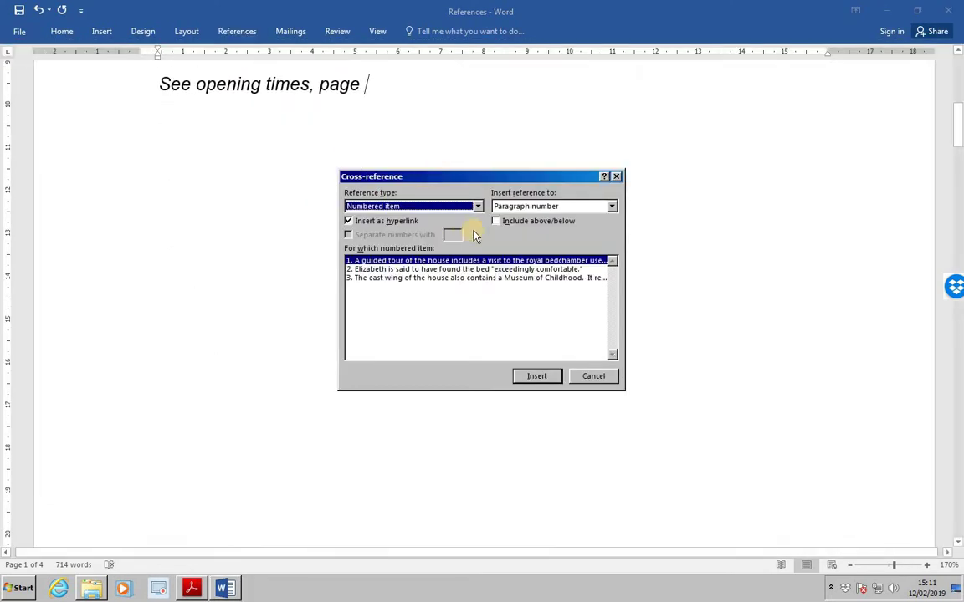
{"action": "left_click", "coordinate": [477, 207]}
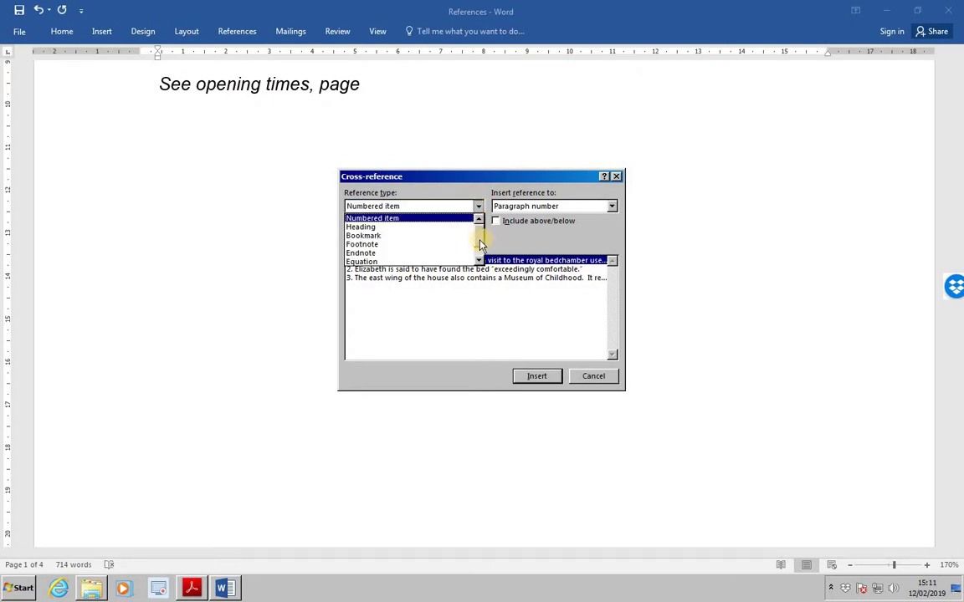
{"action": "left_click_drag", "start_coordinate": [478, 241], "coordinate": [480, 253]}
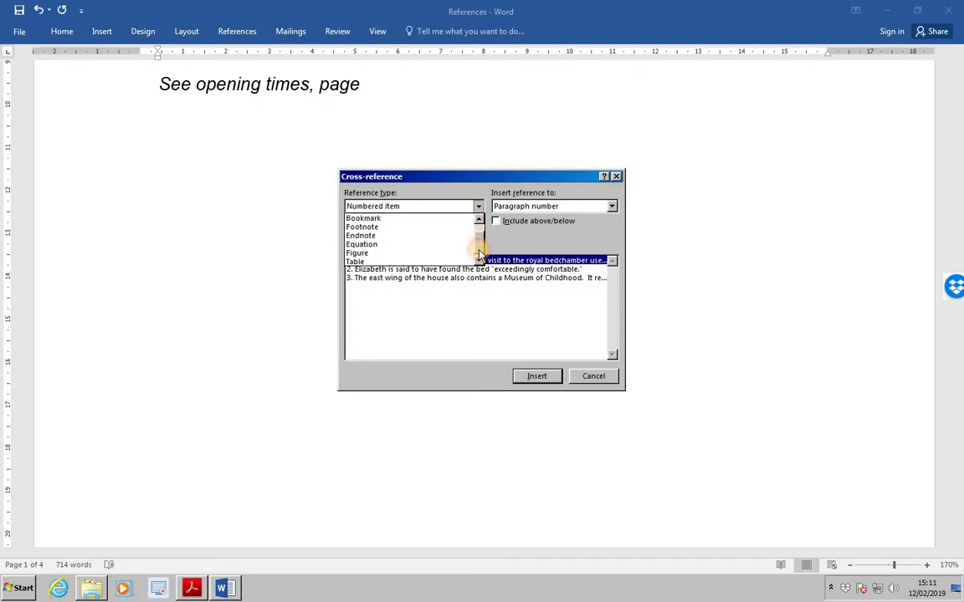
{"action": "left_click", "coordinate": [422, 262]}
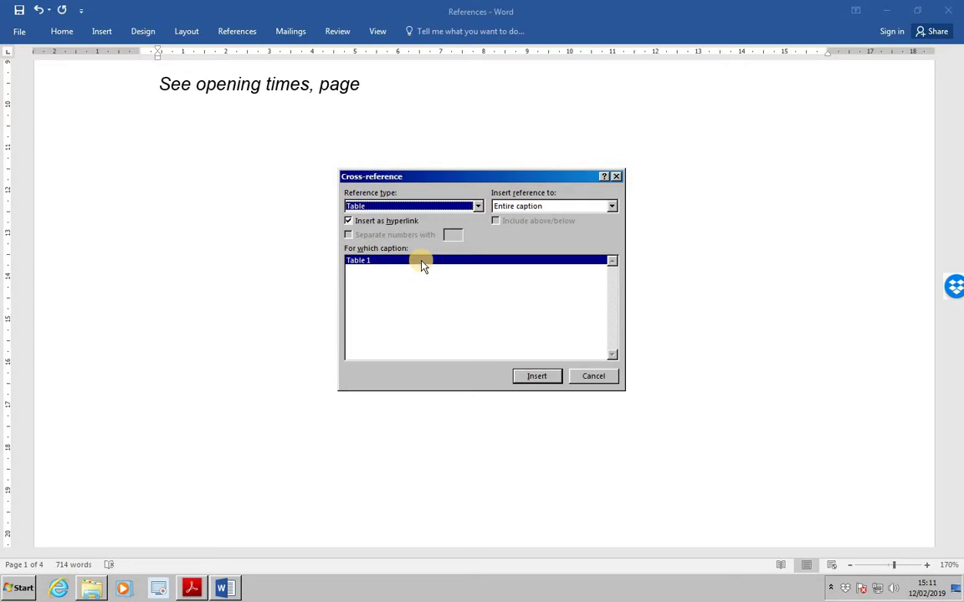
{"action": "left_click", "coordinate": [611, 207]}
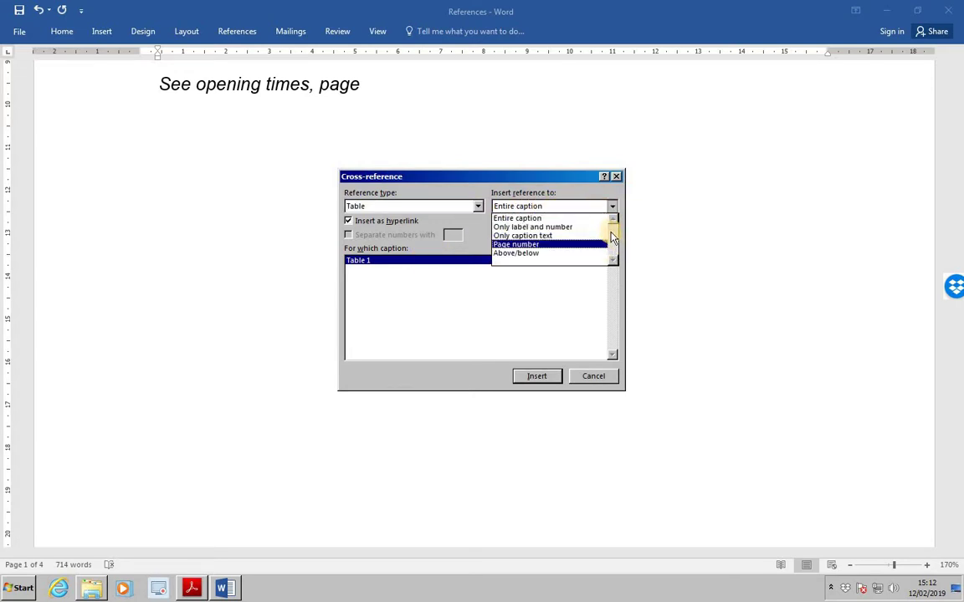
{"action": "left_click", "coordinate": [604, 244]}
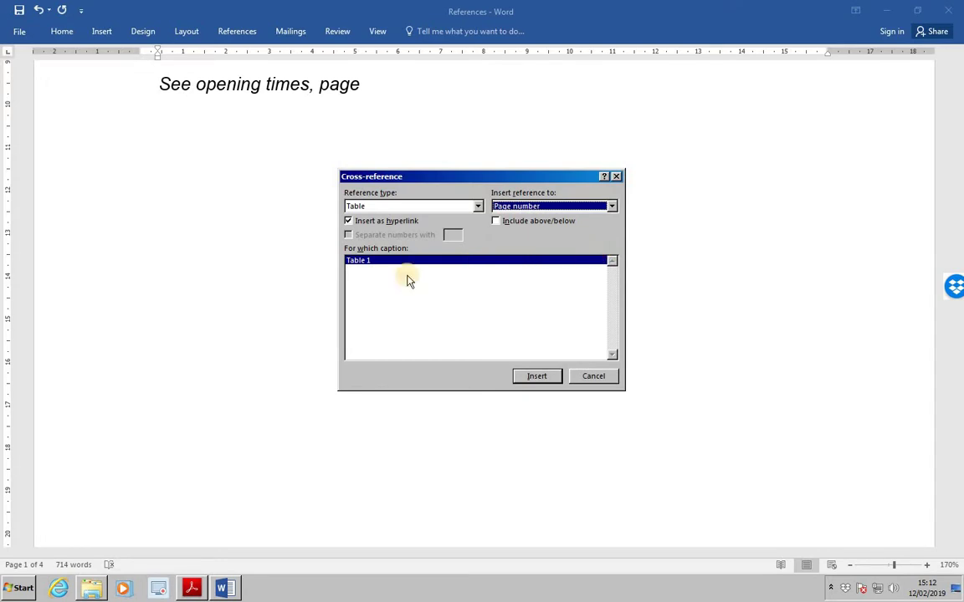
{"action": "left_click", "coordinate": [369, 262]}
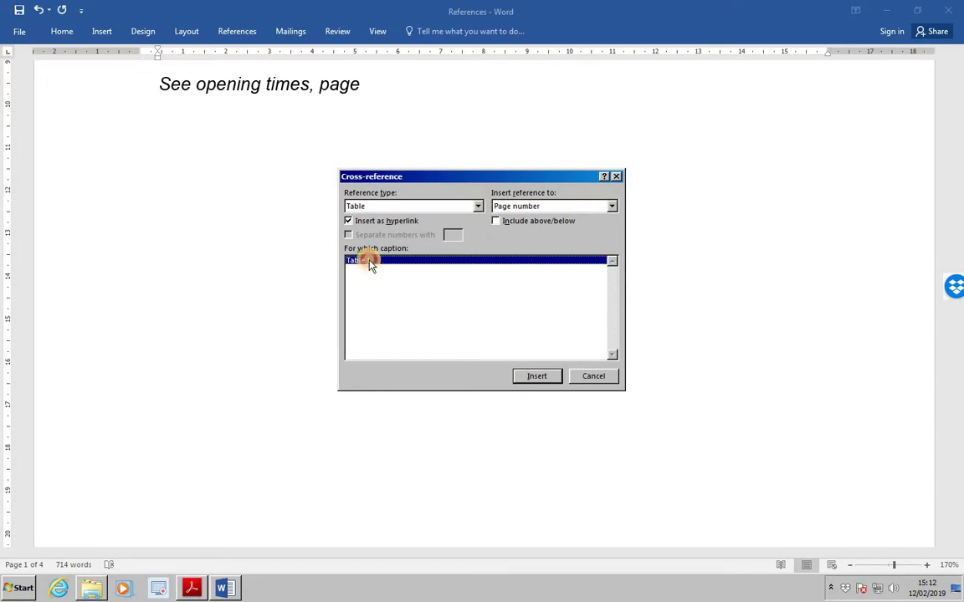
{"action": "left_click", "coordinate": [535, 376]}
{"action": "left_click", "coordinate": [592, 376]}
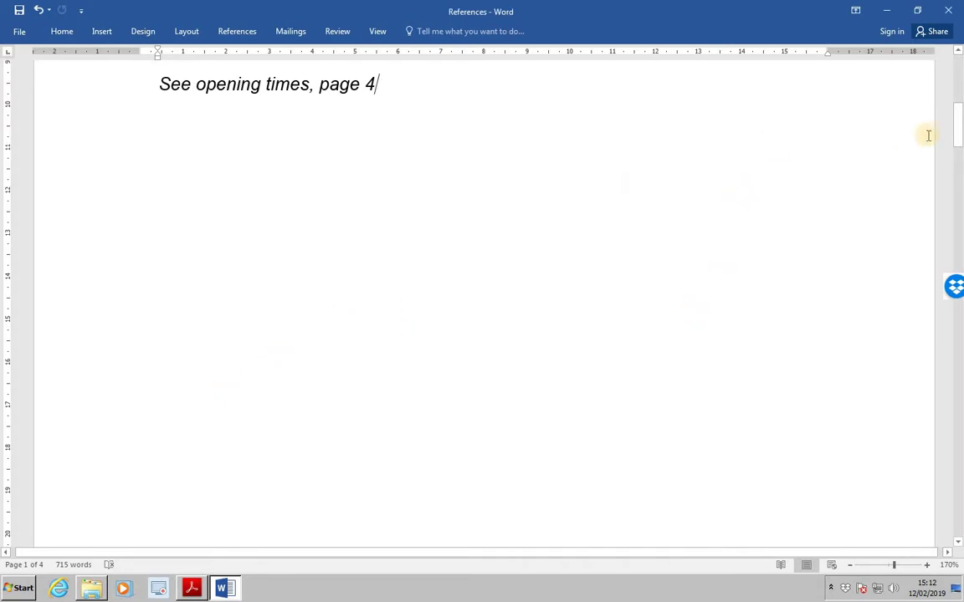
{"action": "left_click_drag", "start_coordinate": [958, 127], "coordinate": [952, 514]}
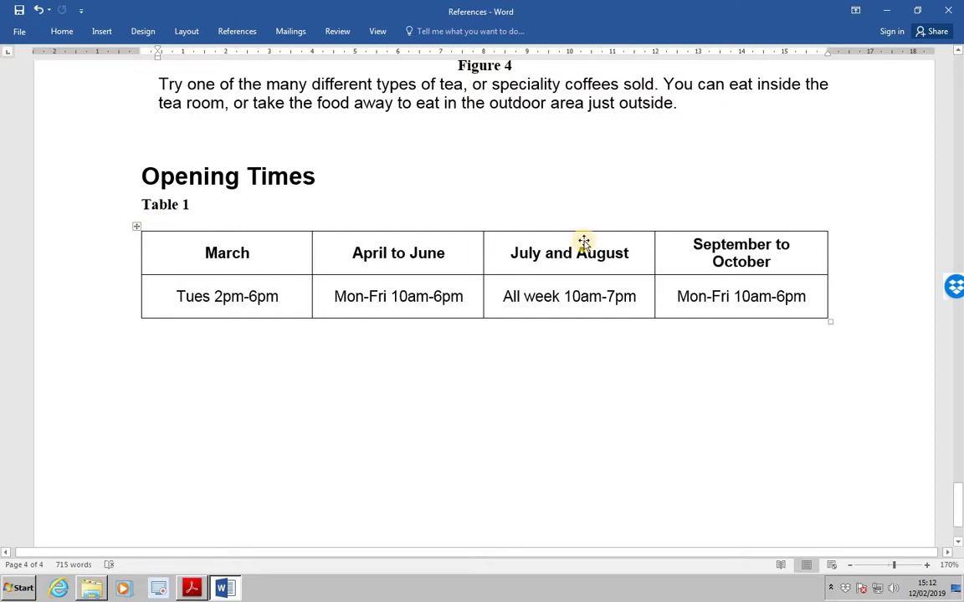
Step: Insert a hyperlinked cross-reference to the entire caption of Figure 2 after "jumped to his death from the tower" in the paragraph below Figure 1
{"action": "scroll", "coordinate": [581, 242], "scroll_direction": "up", "scroll_amount": 10}
{"action": "scroll", "coordinate": [585, 241], "scroll_direction": "up", "scroll_amount": 15}
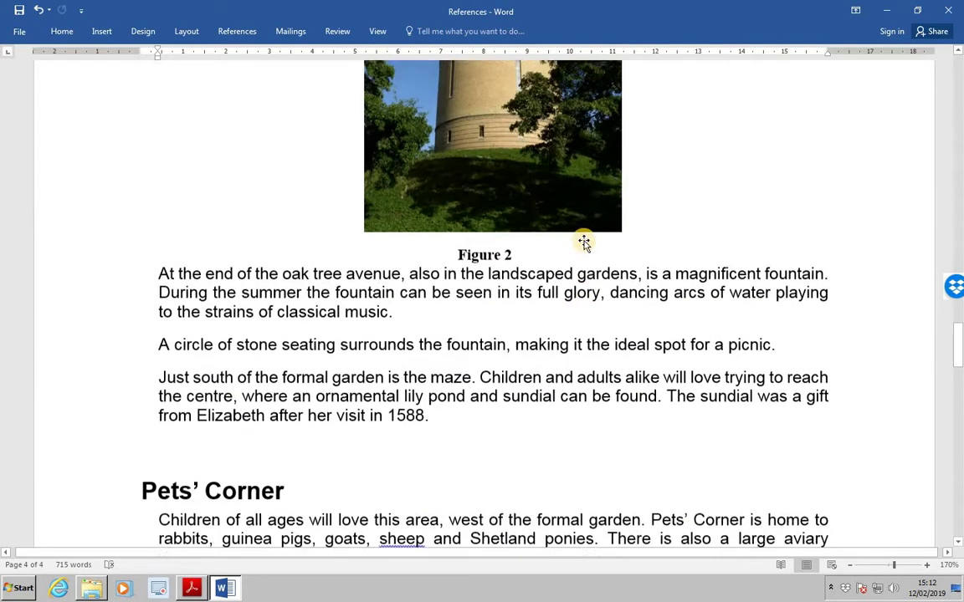
{"action": "scroll", "coordinate": [584, 242], "scroll_direction": "up", "scroll_amount": 5}
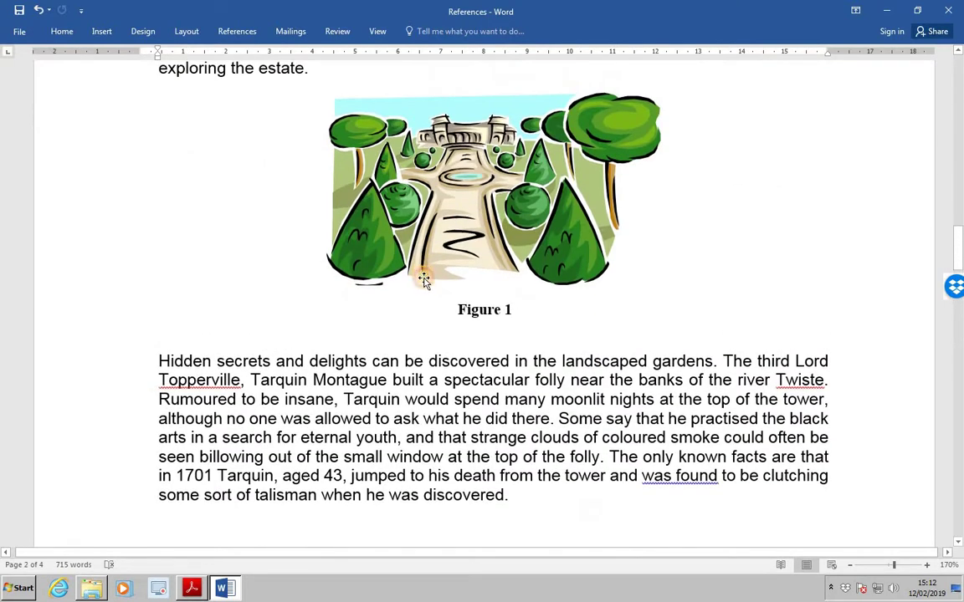
{"action": "left_click", "coordinate": [380, 247]}
{"action": "left_click", "coordinate": [272, 294]}
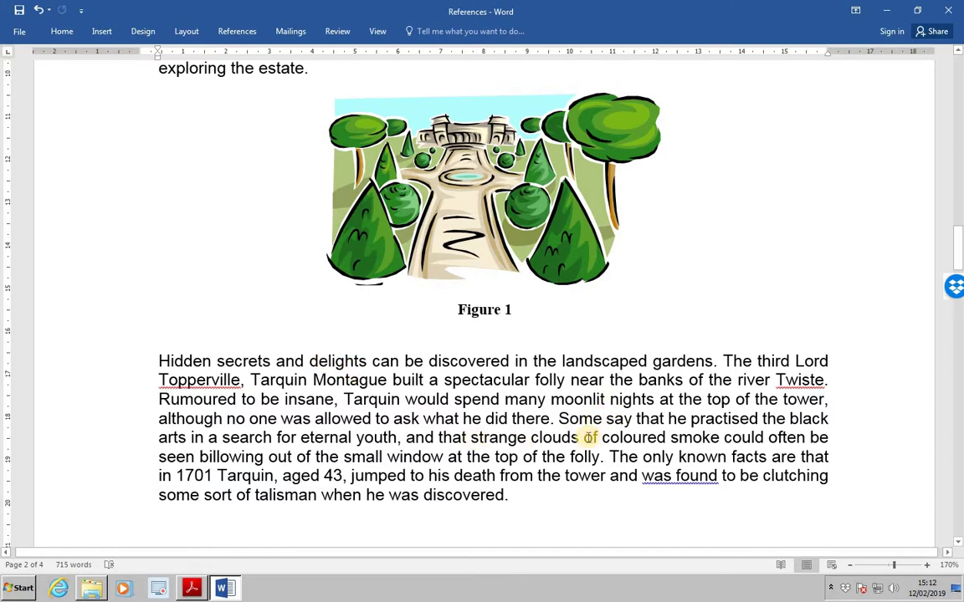
{"action": "scroll", "coordinate": [585, 437], "scroll_direction": "down", "scroll_amount": 4}
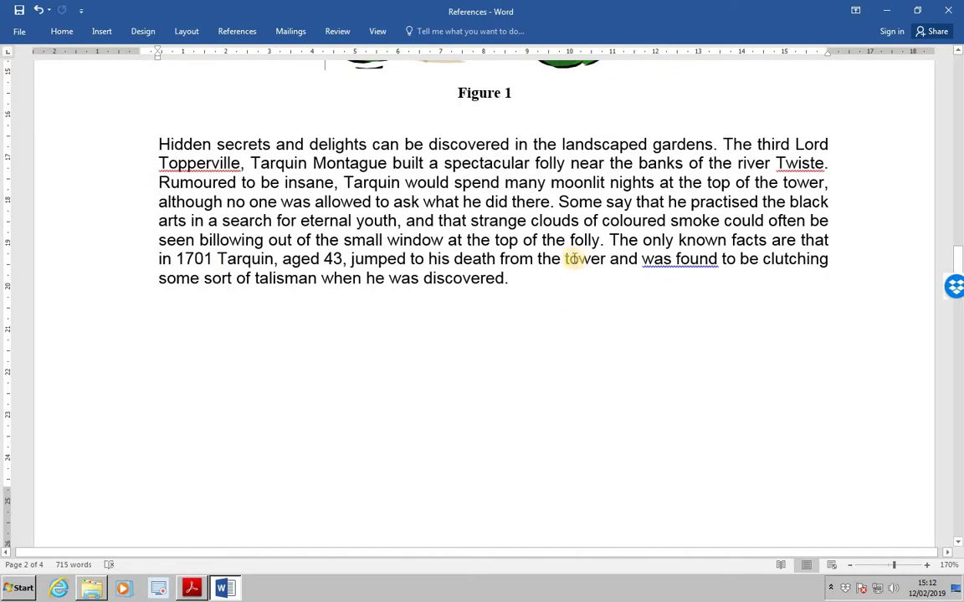
{"action": "left_click", "coordinate": [606, 260]}
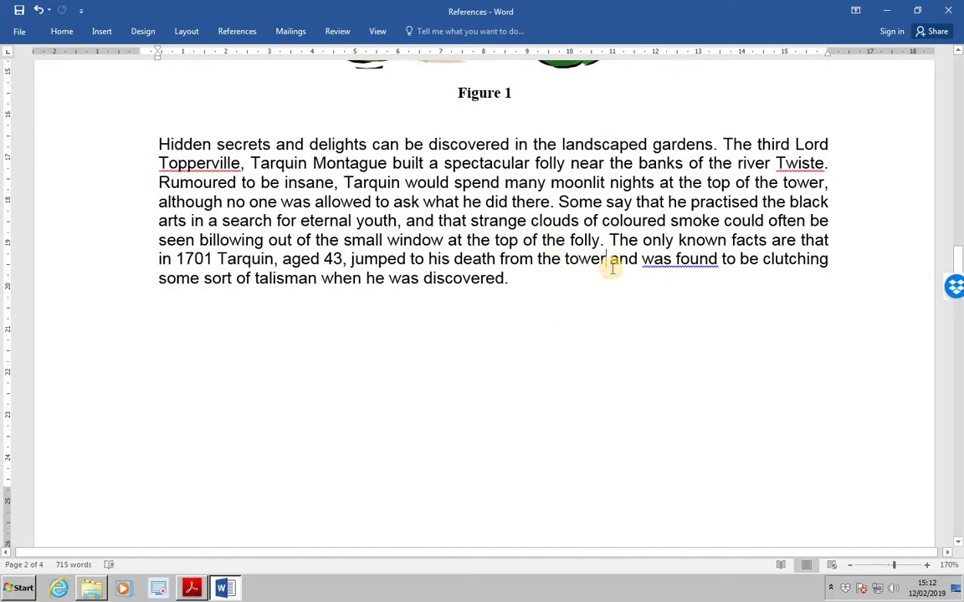
{"action": "left_click", "coordinate": [251, 37]}
{"action": "left_click", "coordinate": [437, 81]}
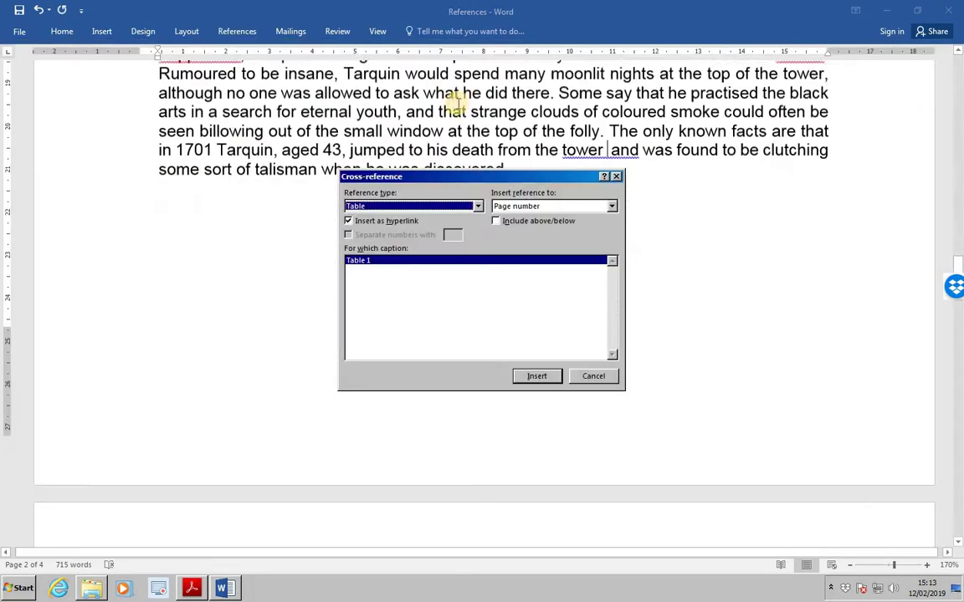
{"action": "scroll", "coordinate": [454, 102], "scroll_direction": "down", "scroll_amount": 1}
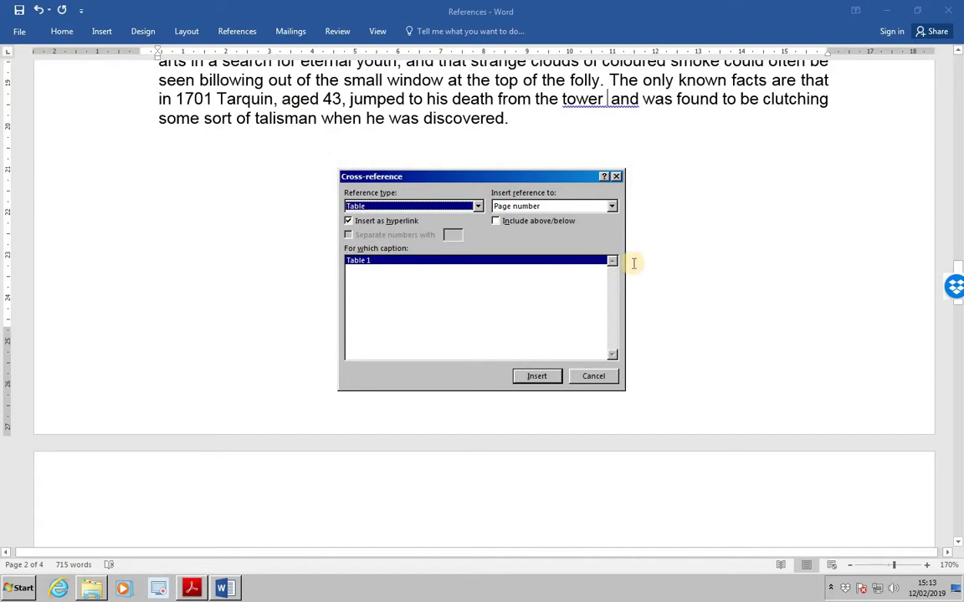
{"action": "left_click", "coordinate": [477, 209]}
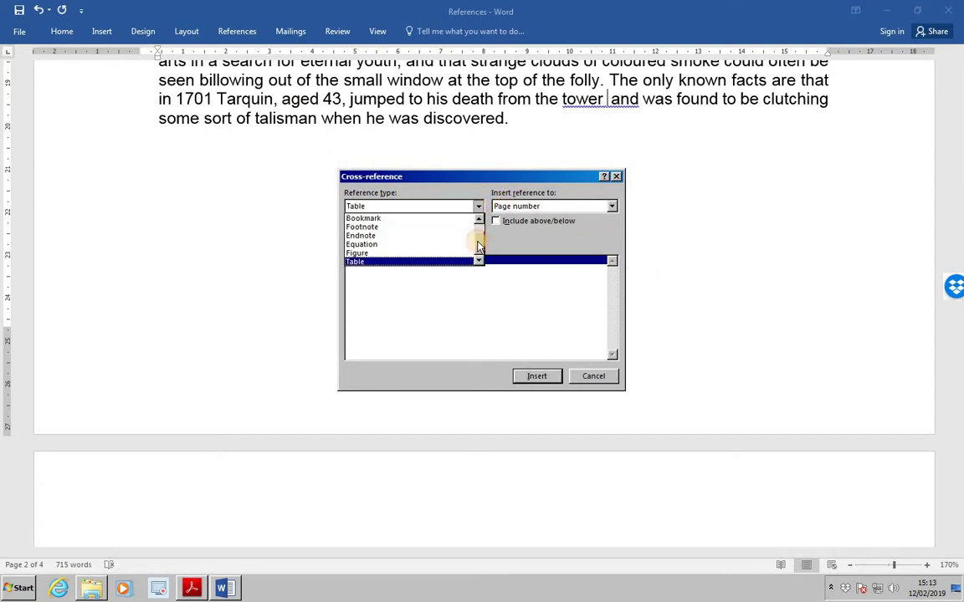
{"action": "left_click", "coordinate": [435, 253]}
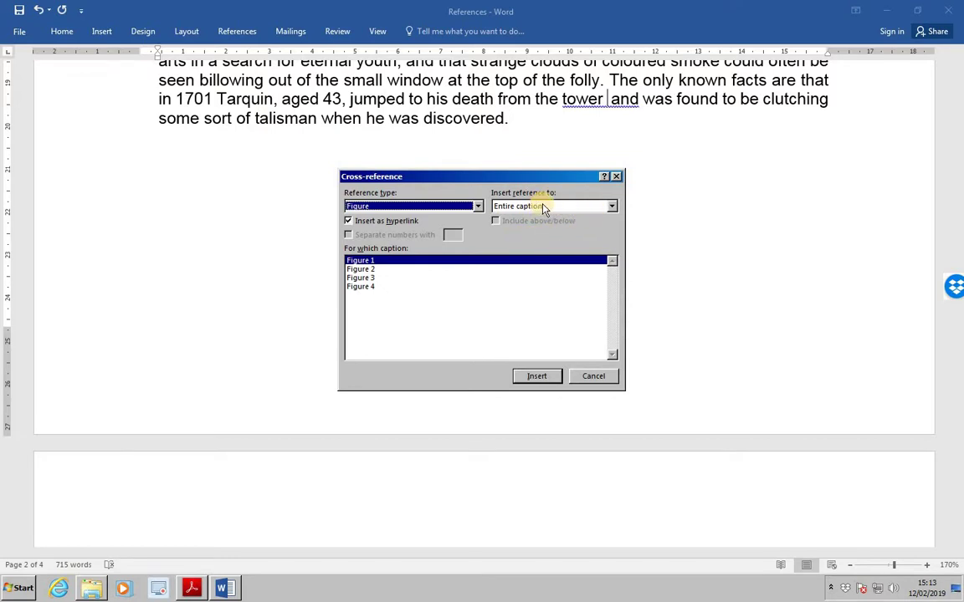
{"action": "left_click", "coordinate": [367, 270]}
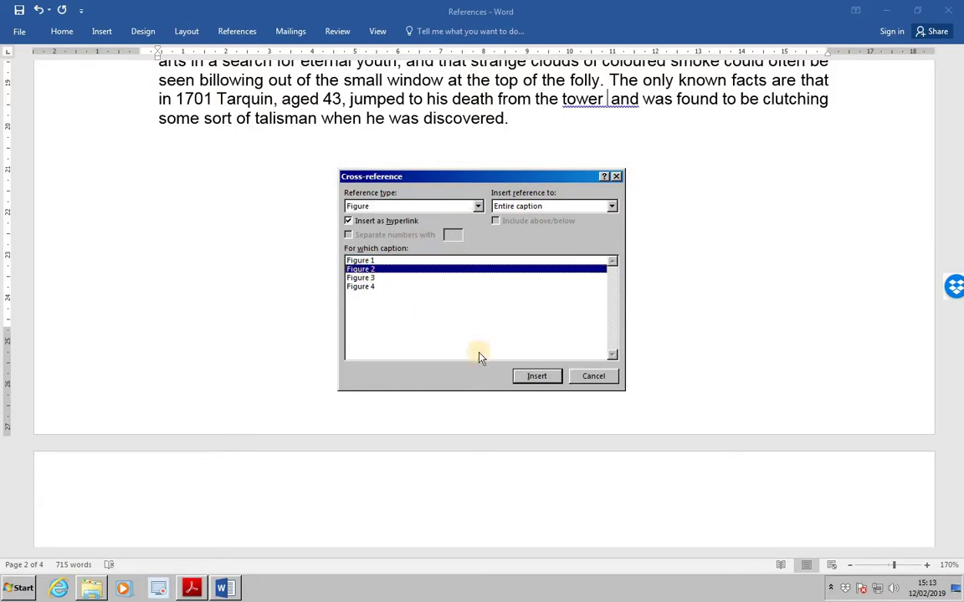
{"action": "left_click", "coordinate": [540, 378]}
{"action": "left_click", "coordinate": [594, 377]}
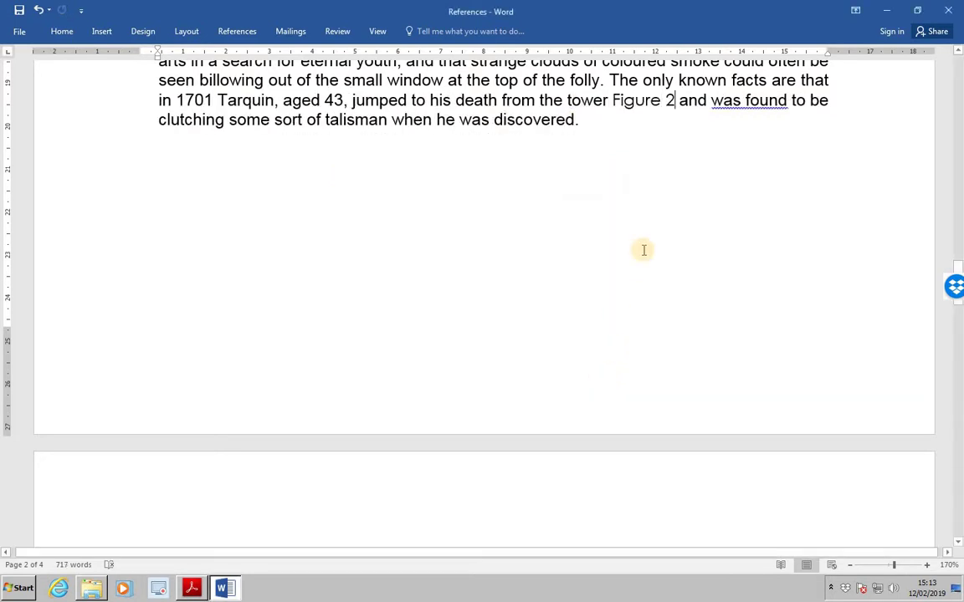
Step: Enclose the inserted Figure 2 cross-reference in round brackets
{"action": "scroll", "coordinate": [644, 184], "scroll_direction": "up", "scroll_amount": 2}
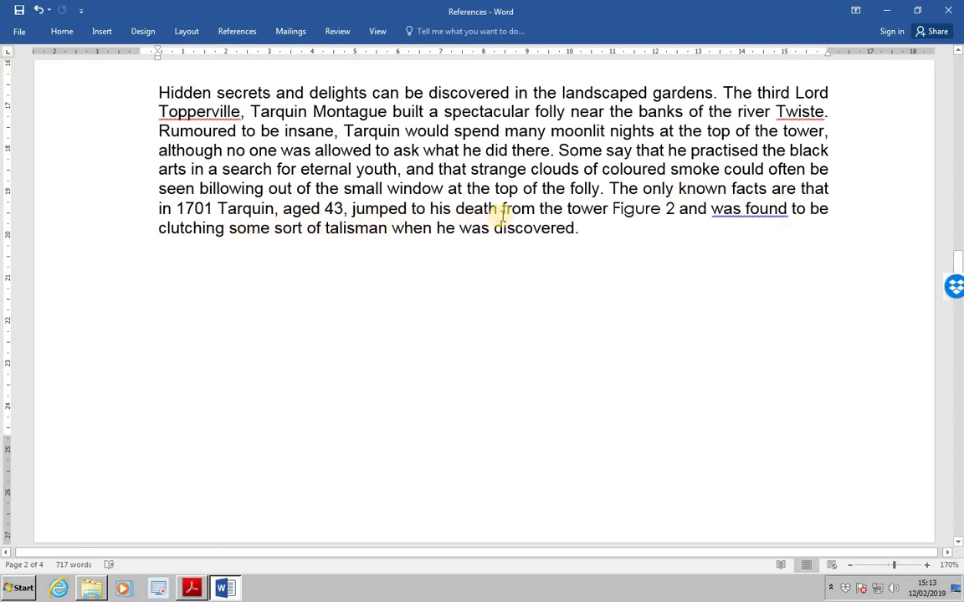
{"action": "left_click", "coordinate": [619, 209]}
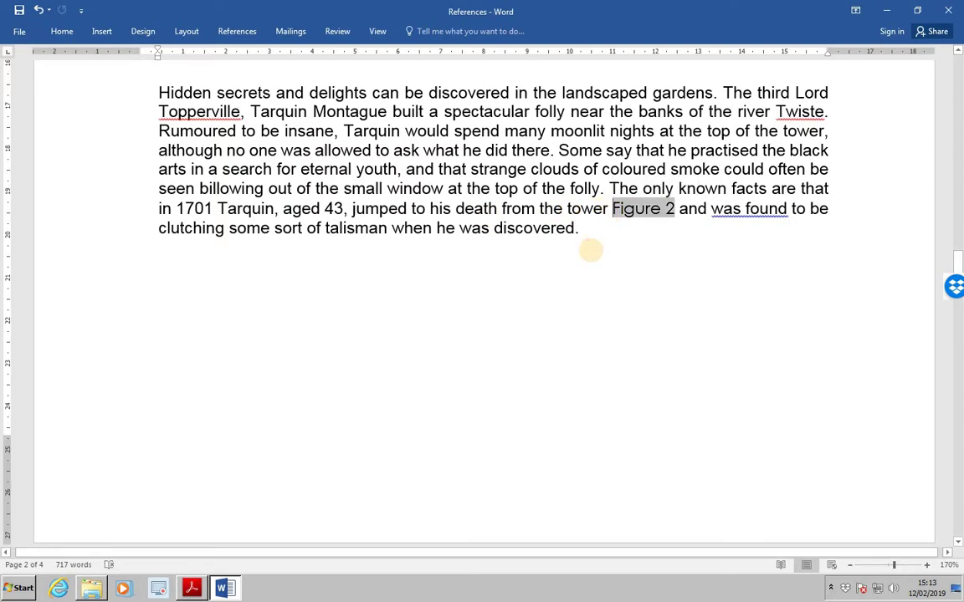
{"action": "type", "text": "("}
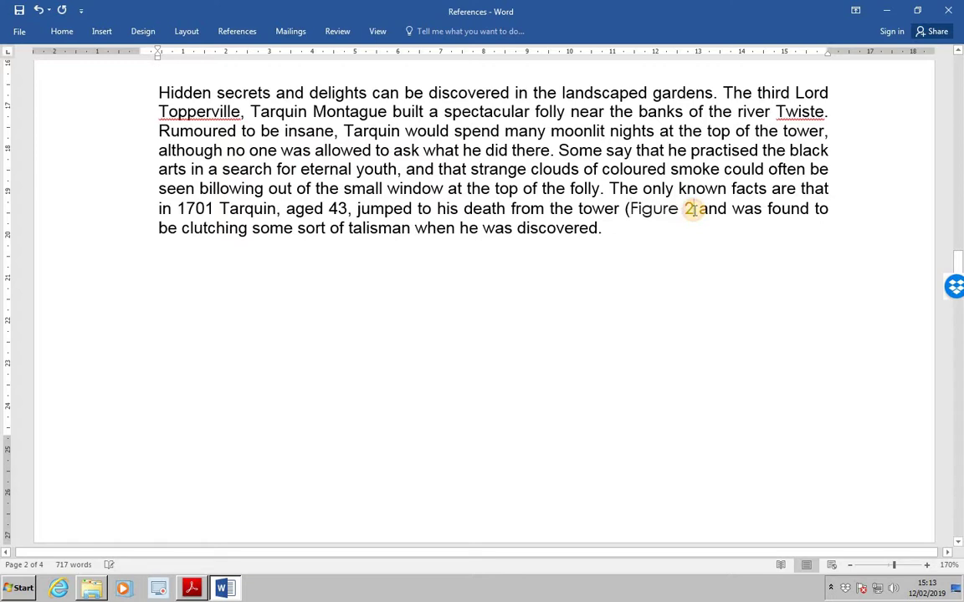
{"action": "left_click", "coordinate": [693, 209]}
{"action": "type", "text": ")"}
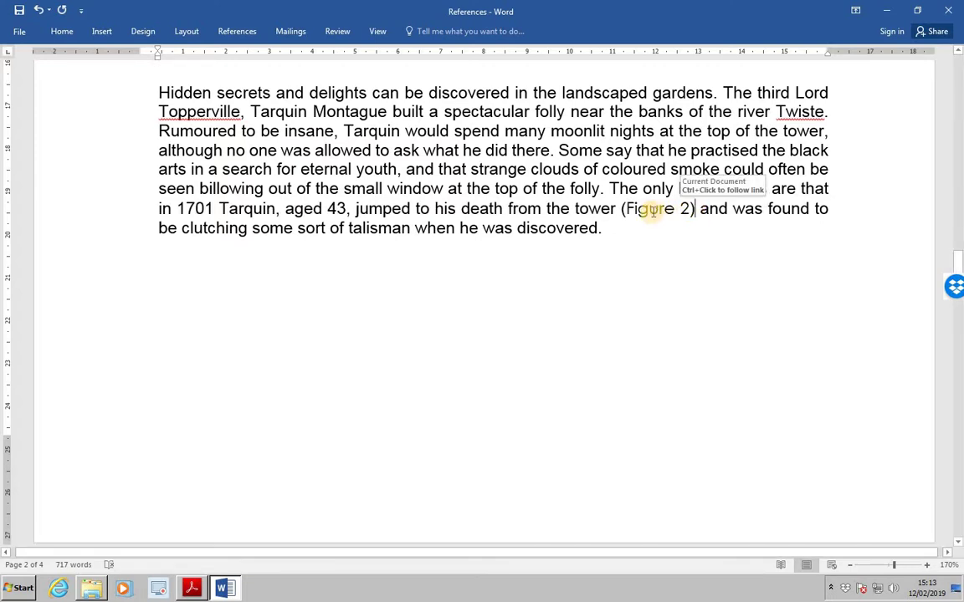
Step: Follow the Figure 2 cross-reference link and check that it leads to the tower picture's caption
{"action": "left_click", "coordinate": [651, 211], "text": "ctrl"}
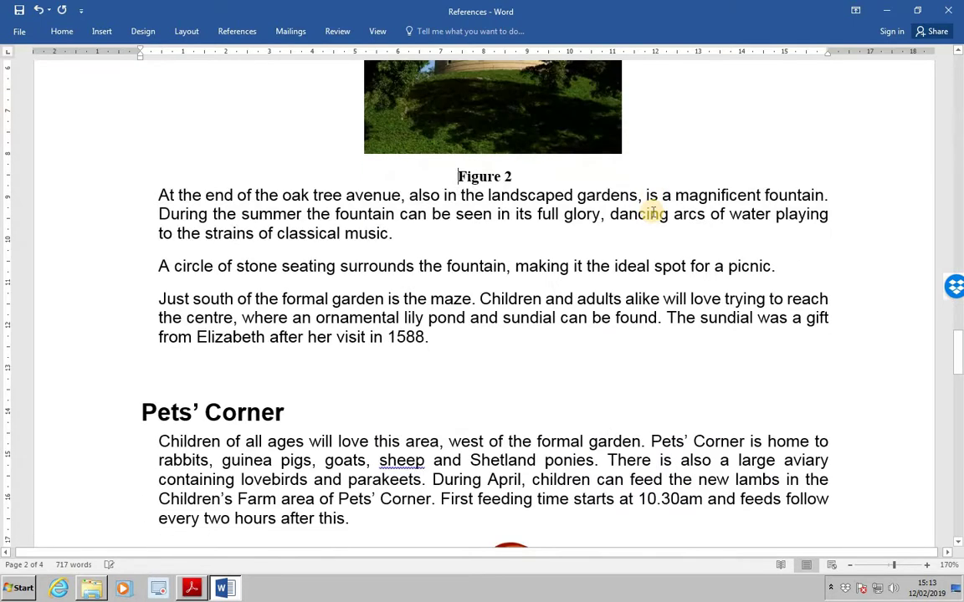
{"action": "scroll", "coordinate": [469, 242], "scroll_direction": "up", "scroll_amount": 2}
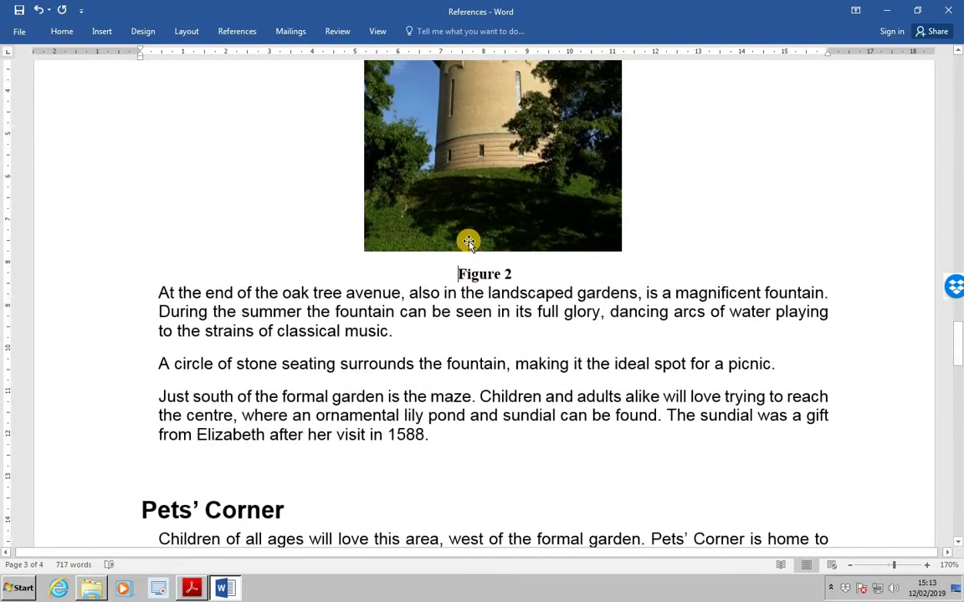
{"action": "scroll", "coordinate": [468, 243], "scroll_direction": "up", "scroll_amount": 1}
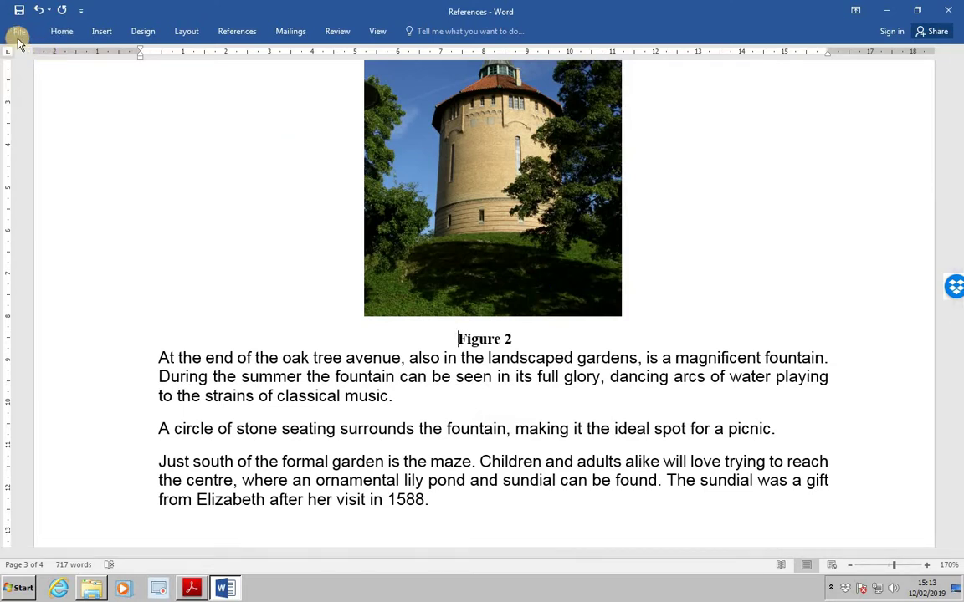
Step: Save the document under the new name Crossref as a Word Document in the WORD DATA FILES folder
{"action": "key", "text": "alt+f"}
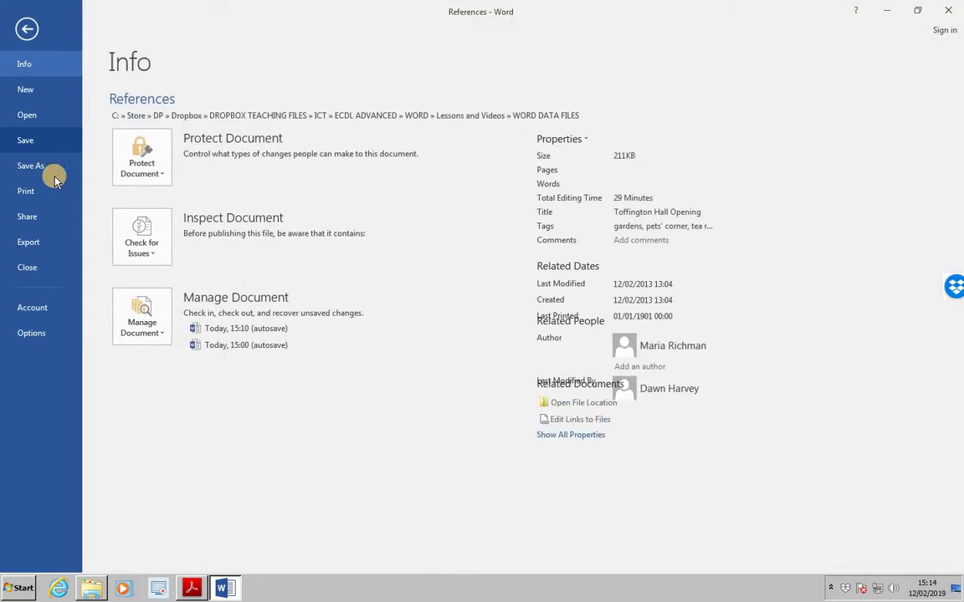
{"action": "left_click", "coordinate": [50, 168]}
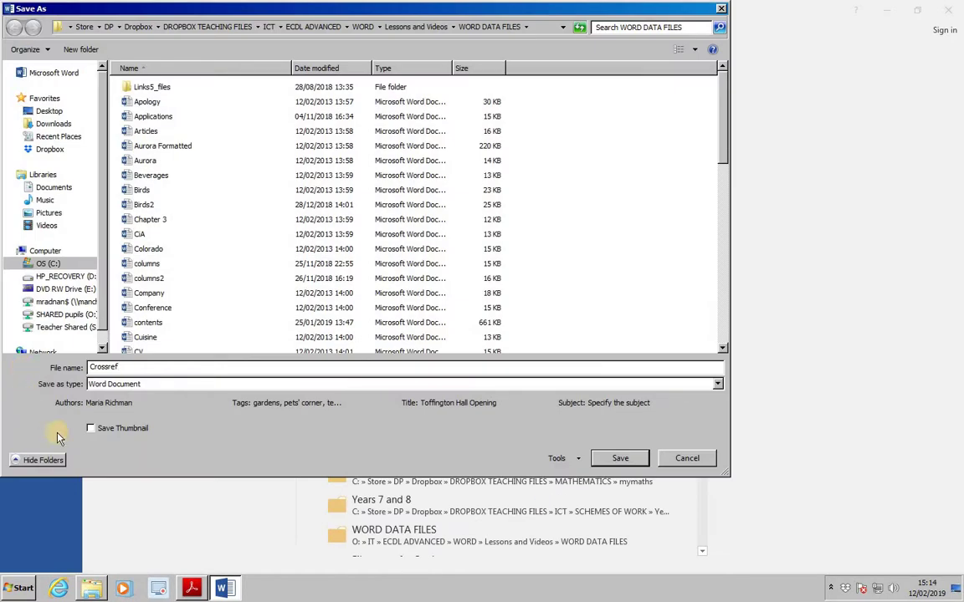
{"action": "left_click", "coordinate": [622, 466]}
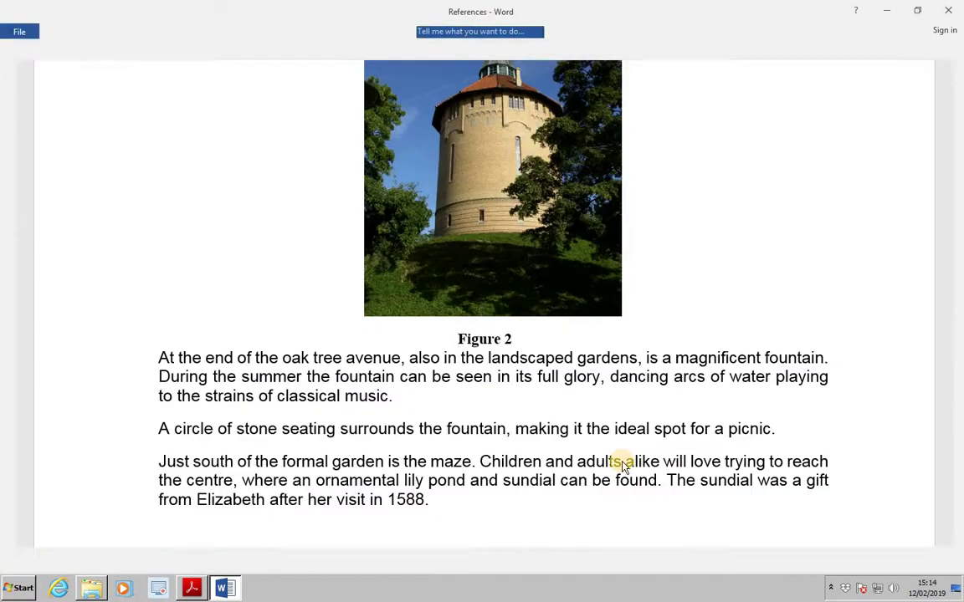